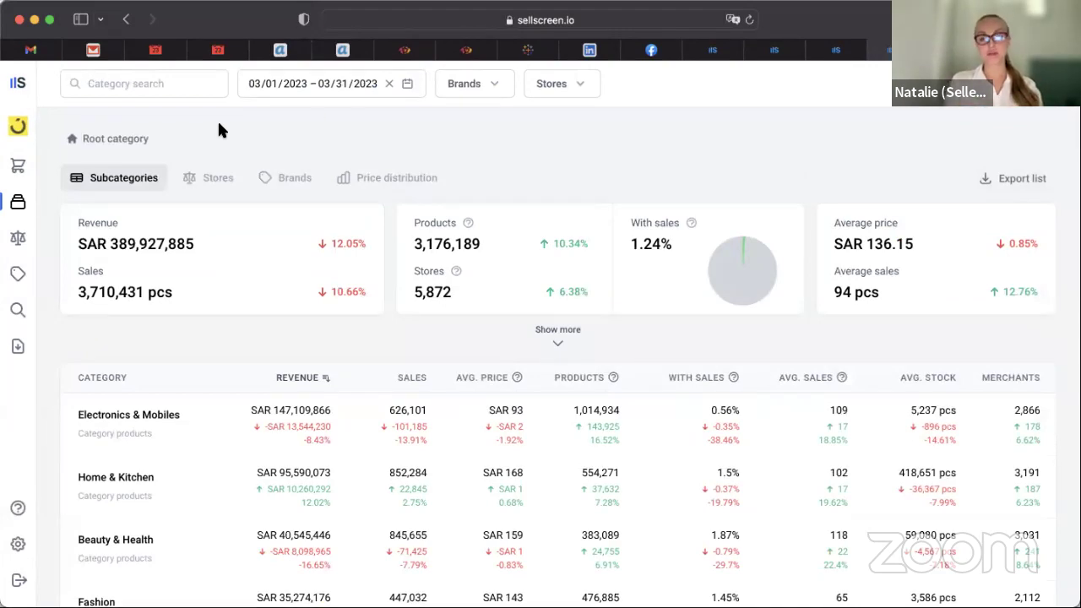
- Examine the root category's March 2023 summary and compare revenue, sales and price changes across the subcategories
{"action": "scroll", "coordinate": [161, 256], "scroll_direction": "down", "scroll_amount": 4}
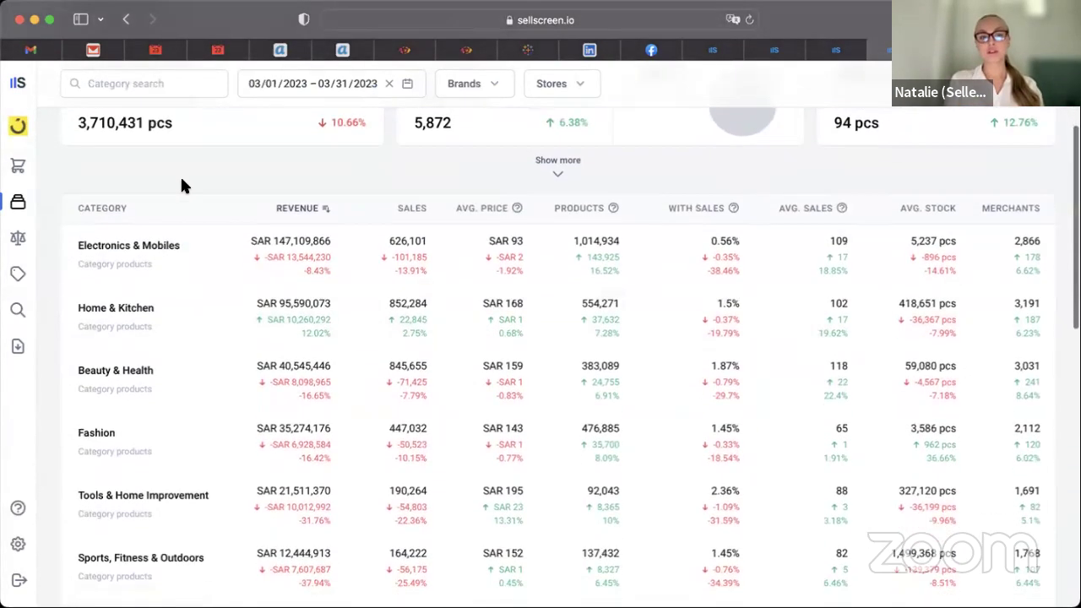
{"action": "scroll", "coordinate": [180, 174], "scroll_direction": "down", "scroll_amount": 2}
{"action": "scroll", "coordinate": [121, 480], "scroll_direction": "down", "scroll_amount": 6}
{"action": "scroll", "coordinate": [121, 479], "scroll_direction": "up", "scroll_amount": 10}
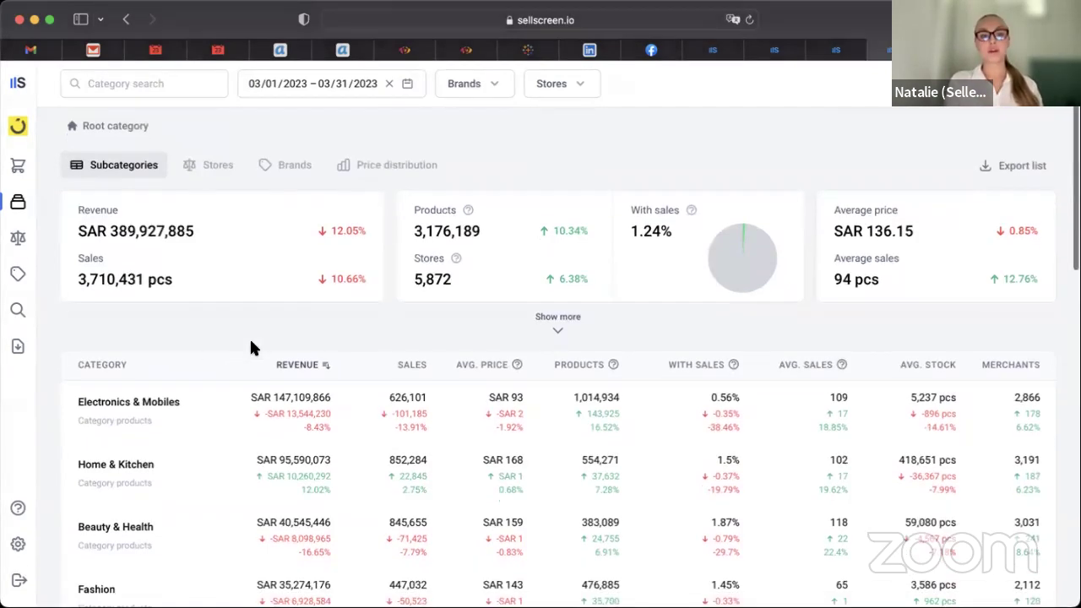
{"action": "scroll", "coordinate": [249, 338], "scroll_direction": "down", "scroll_amount": 3}
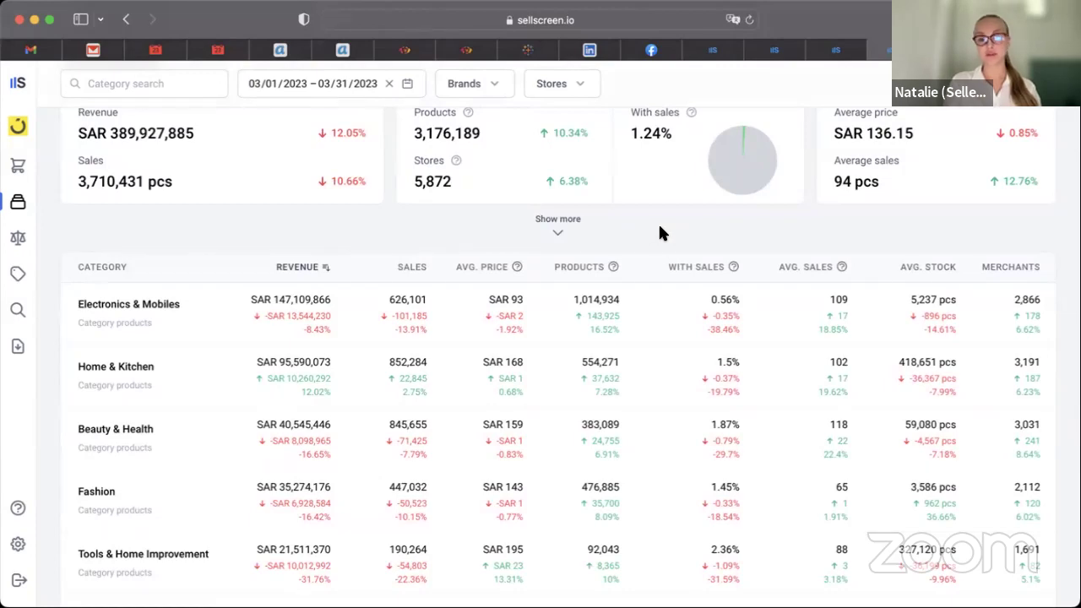
{"action": "scroll", "coordinate": [662, 221], "scroll_direction": "down", "scroll_amount": 1}
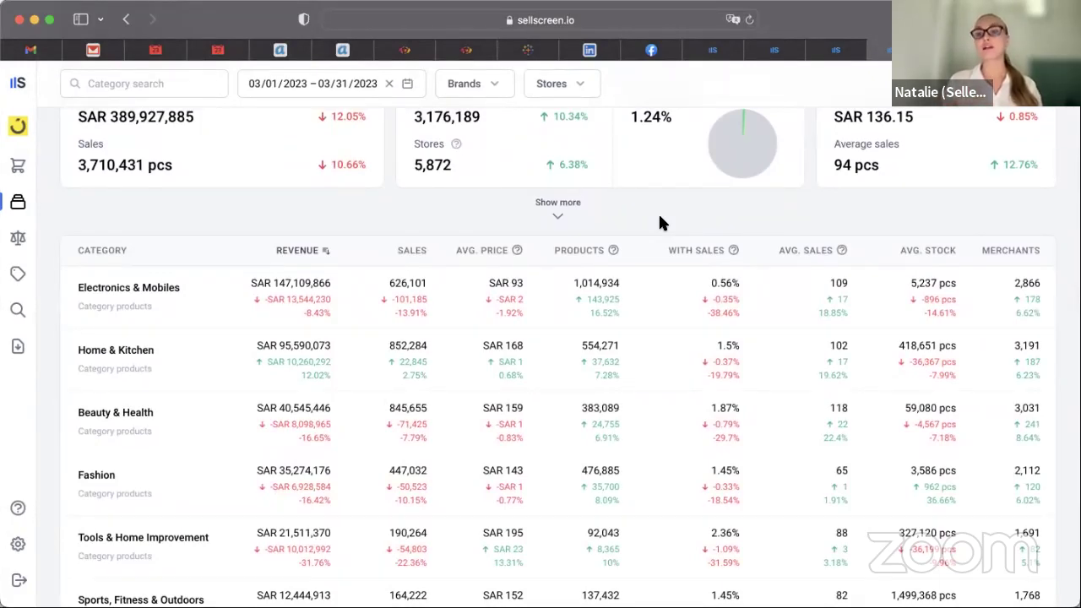
{"action": "scroll", "coordinate": [372, 168], "scroll_direction": "up", "scroll_amount": 3}
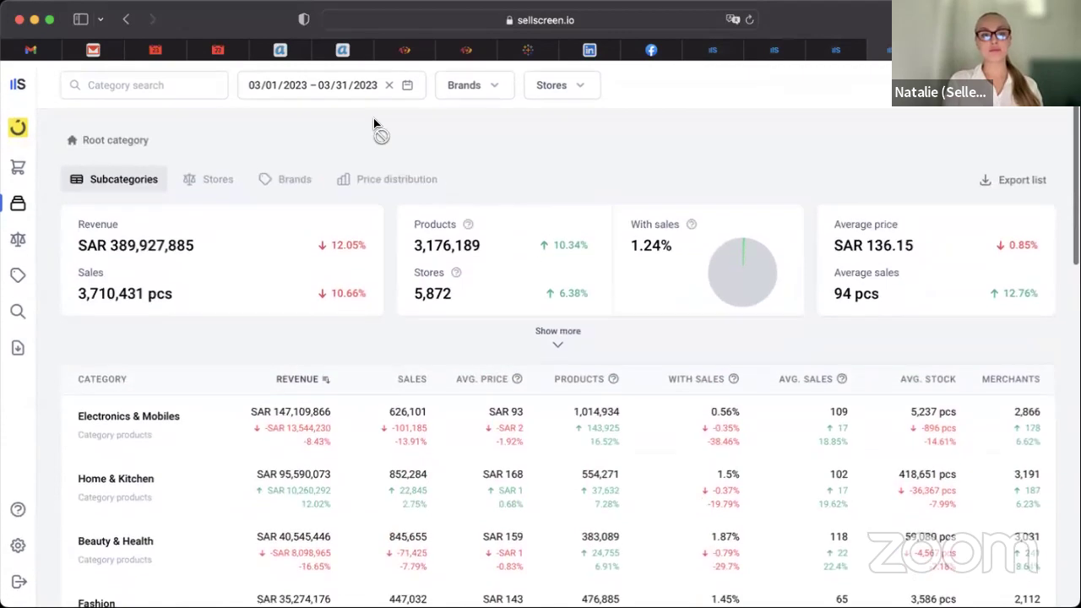
{"action": "scroll", "coordinate": [278, 338], "scroll_direction": "down", "scroll_amount": 2}
{"action": "scroll", "coordinate": [271, 287], "scroll_direction": "up", "scroll_amount": 2}
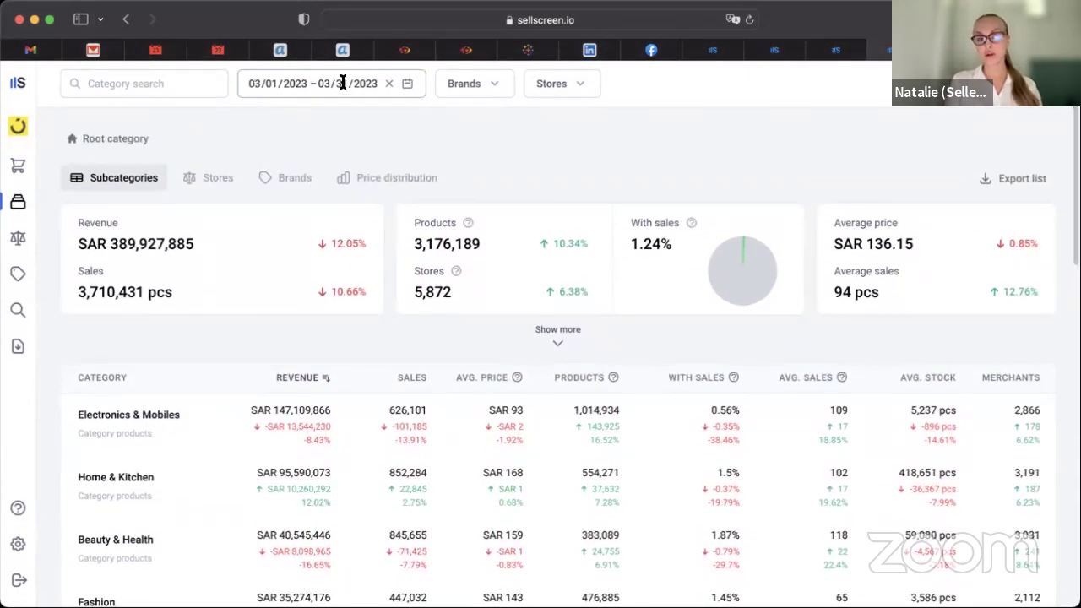
{"action": "scroll", "coordinate": [205, 352], "scroll_direction": "down", "scroll_amount": 6}
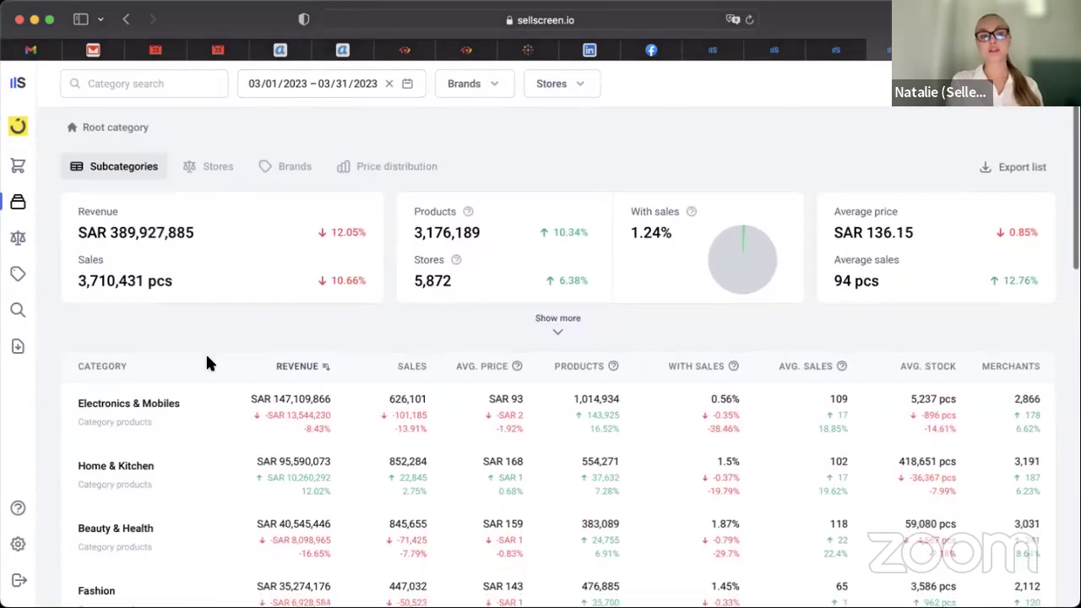
{"action": "scroll", "coordinate": [241, 262], "scroll_direction": "down", "scroll_amount": 2}
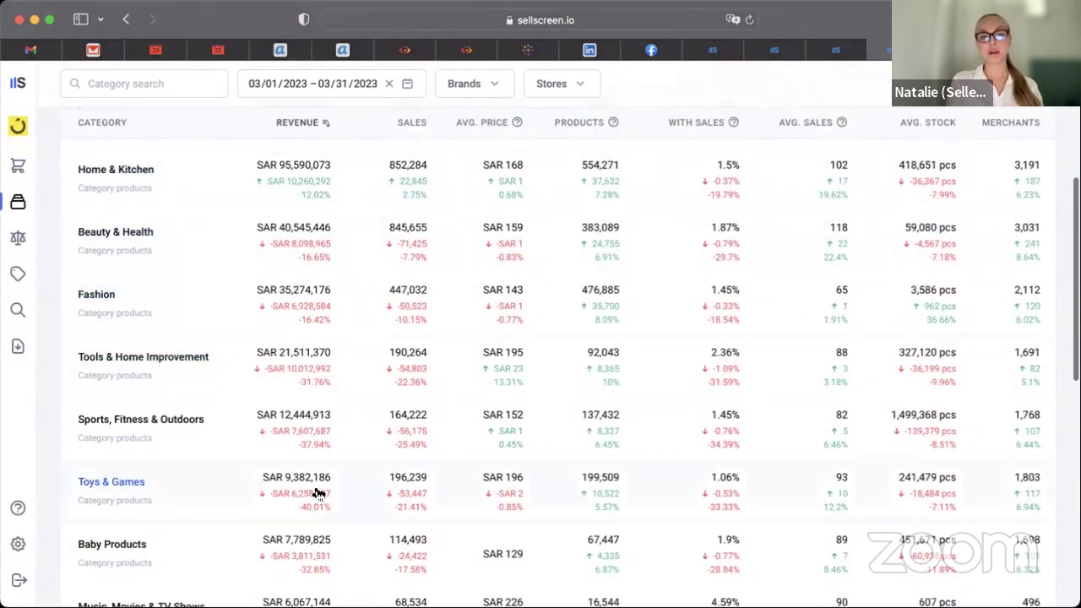
{"action": "scroll", "coordinate": [320, 507], "scroll_direction": "down", "scroll_amount": 5}
{"action": "scroll", "coordinate": [296, 448], "scroll_direction": "down", "scroll_amount": 4}
{"action": "scroll", "coordinate": [296, 449], "scroll_direction": "up", "scroll_amount": 13}
{"action": "scroll", "coordinate": [301, 316], "scroll_direction": "up", "scroll_amount": 3}
{"action": "scroll", "coordinate": [316, 140], "scroll_direction": "down", "scroll_amount": 4}
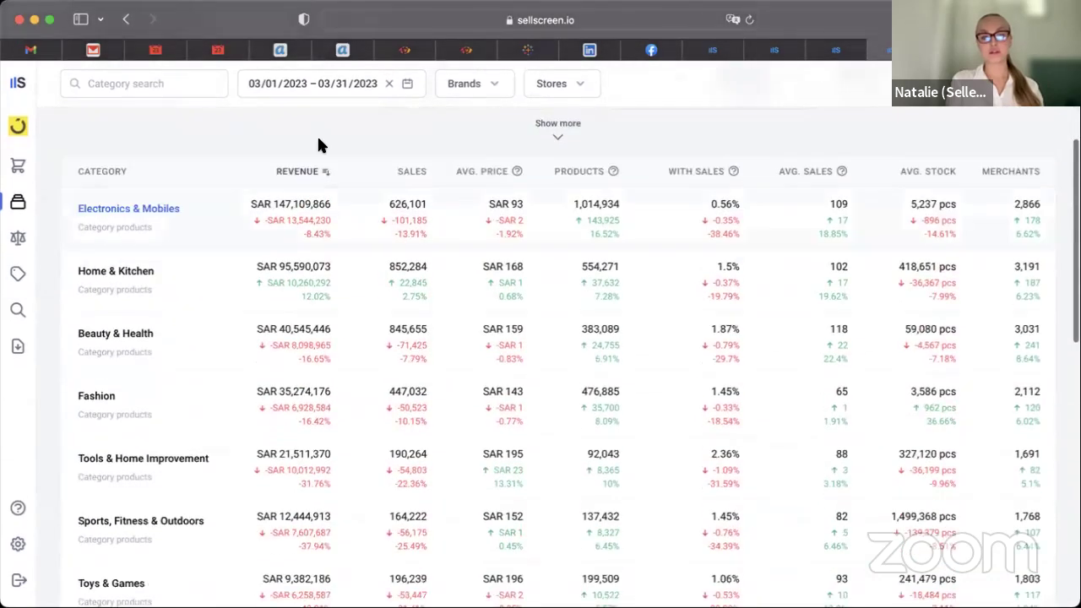
{"action": "scroll", "coordinate": [314, 133], "scroll_direction": "down", "scroll_amount": 1}
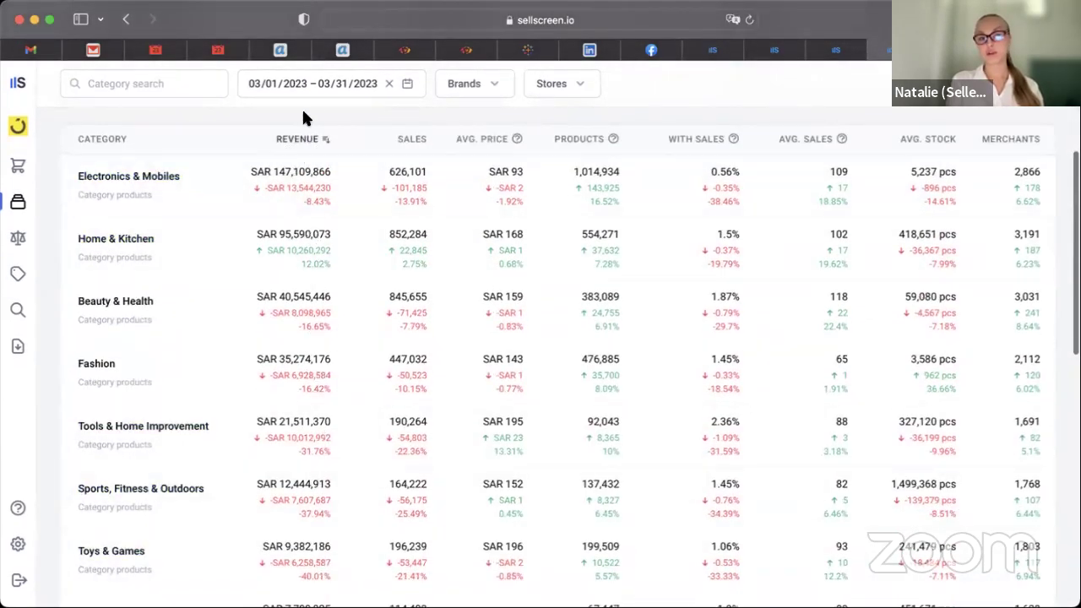
{"action": "scroll", "coordinate": [305, 118], "scroll_direction": "down", "scroll_amount": 1}
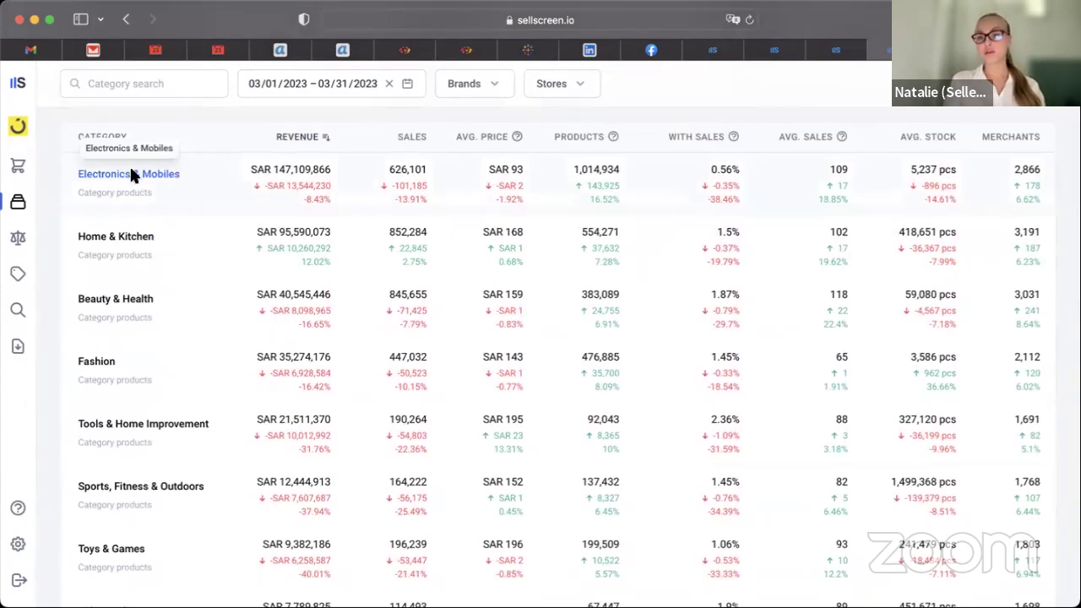
- Open the Home & Kitchen category and review its revenue and sales figures and its subcategories
{"action": "left_click", "coordinate": [132, 237]}
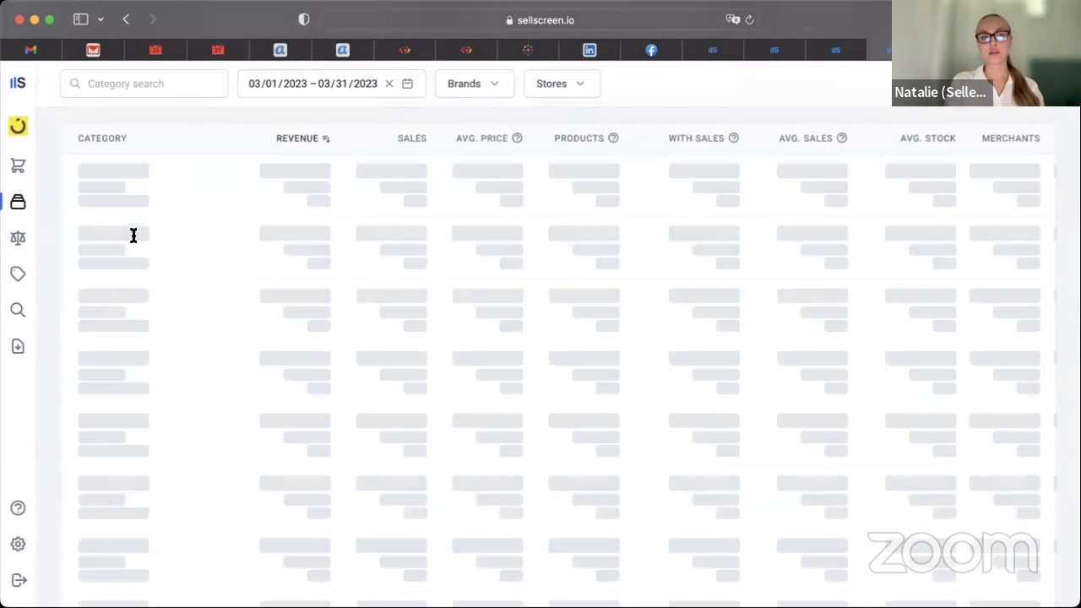
{"action": "scroll", "coordinate": [262, 321], "scroll_direction": "down", "scroll_amount": 2}
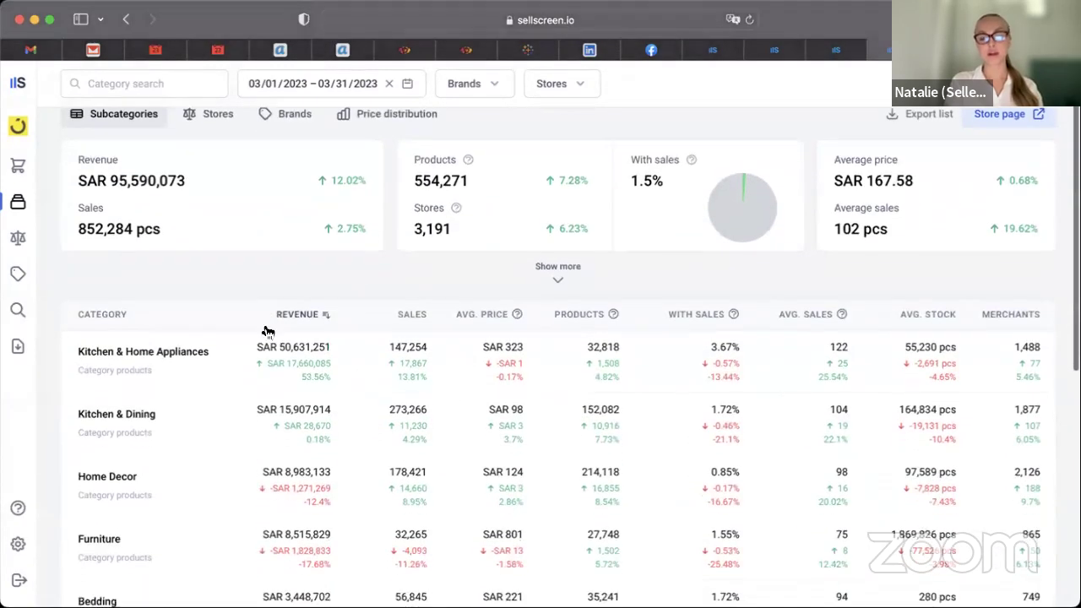
{"action": "scroll", "coordinate": [247, 256], "scroll_direction": "down", "scroll_amount": 3}
{"action": "scroll", "coordinate": [222, 251], "scroll_direction": "up", "scroll_amount": 4}
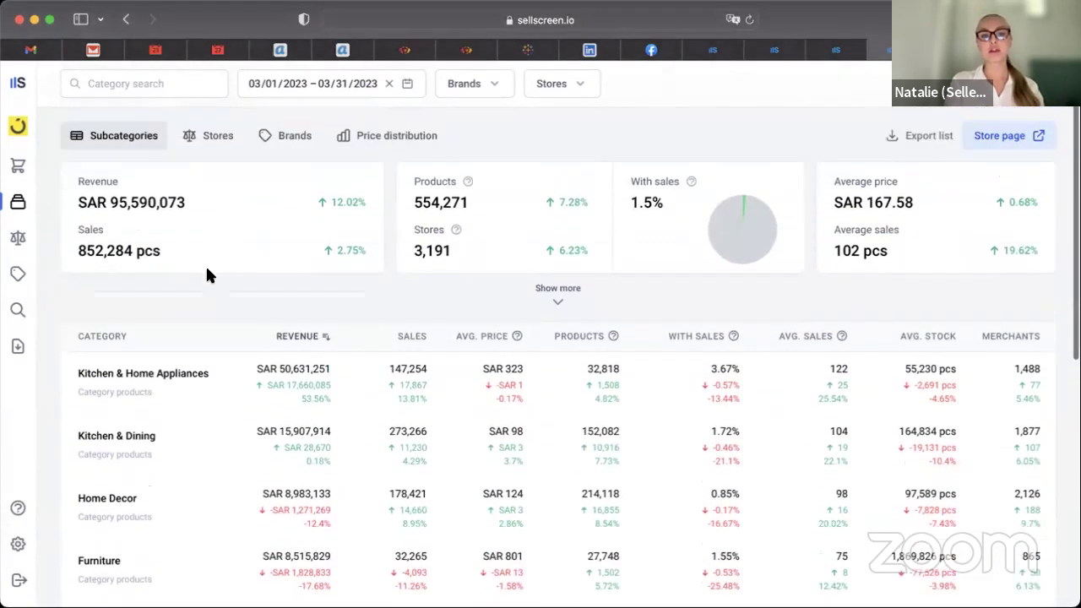
{"action": "scroll", "coordinate": [203, 288], "scroll_direction": "up", "scroll_amount": 1}
{"action": "scroll", "coordinate": [203, 288], "scroll_direction": "down", "scroll_amount": 1}
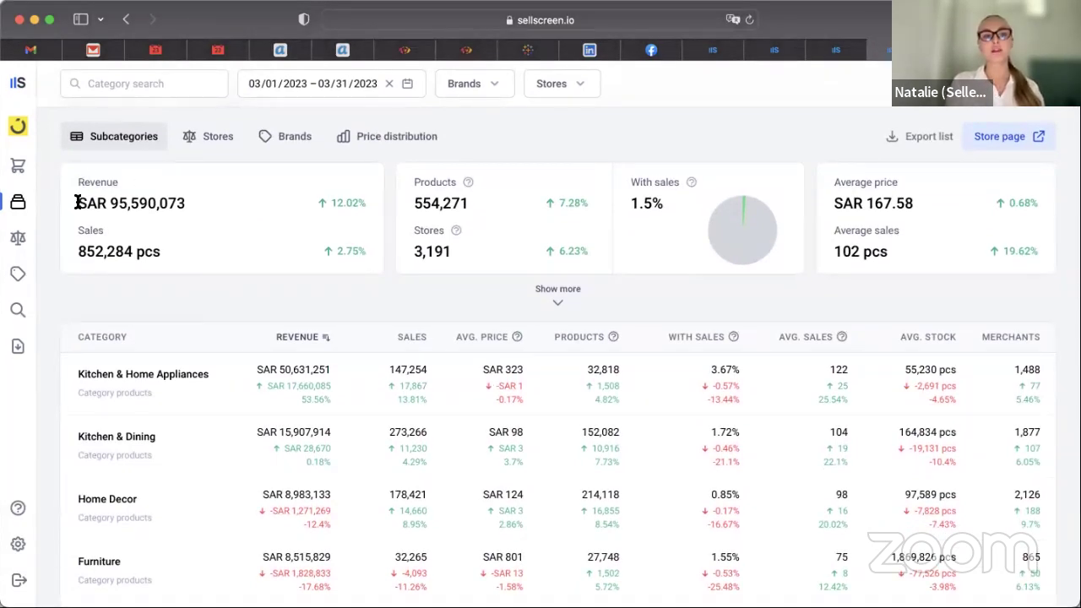
{"action": "left_click_drag", "start_coordinate": [78, 204], "coordinate": [191, 204]}
{"action": "left_click", "coordinate": [194, 286]}
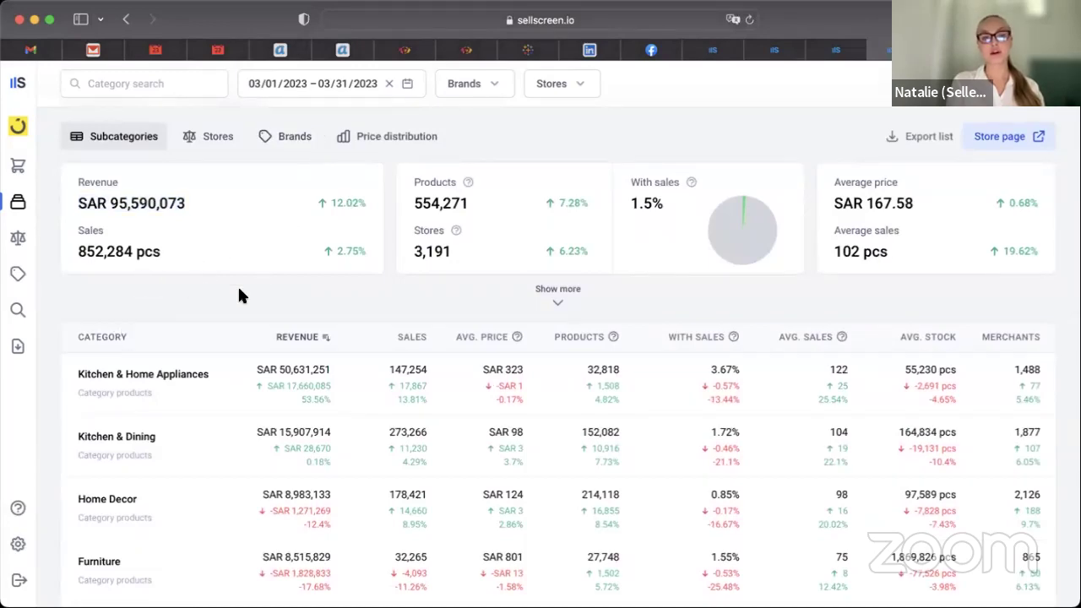
{"action": "scroll", "coordinate": [238, 288], "scroll_direction": "up", "scroll_amount": 1}
{"action": "scroll", "coordinate": [238, 287], "scroll_direction": "down", "scroll_amount": 1}
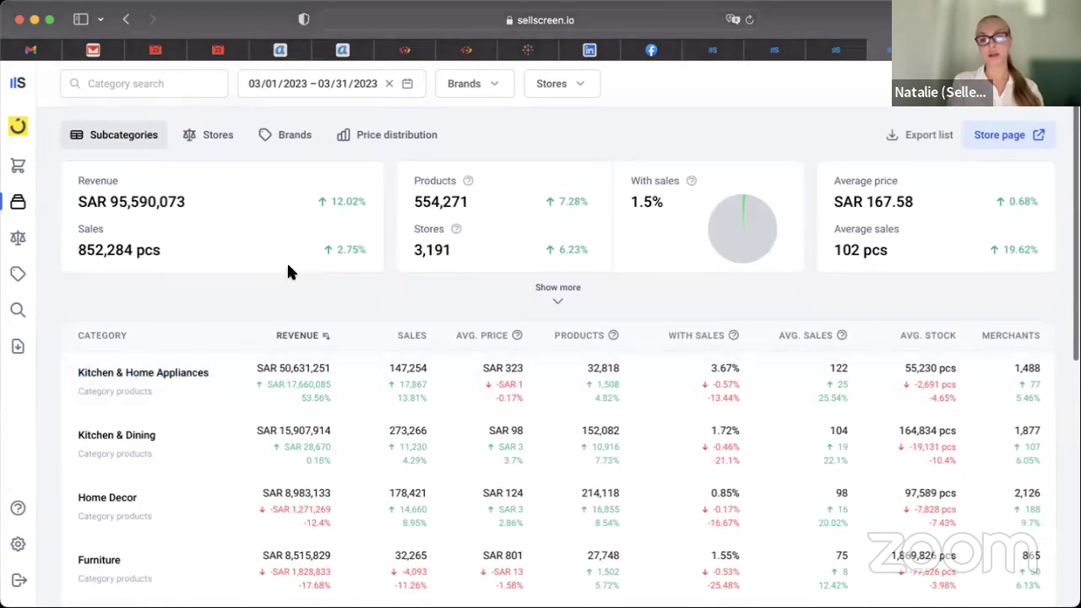
- Drill down into the Kitchen & Dining subcategory and show its price distribution
{"action": "scroll", "coordinate": [233, 258], "scroll_direction": "down", "scroll_amount": 3}
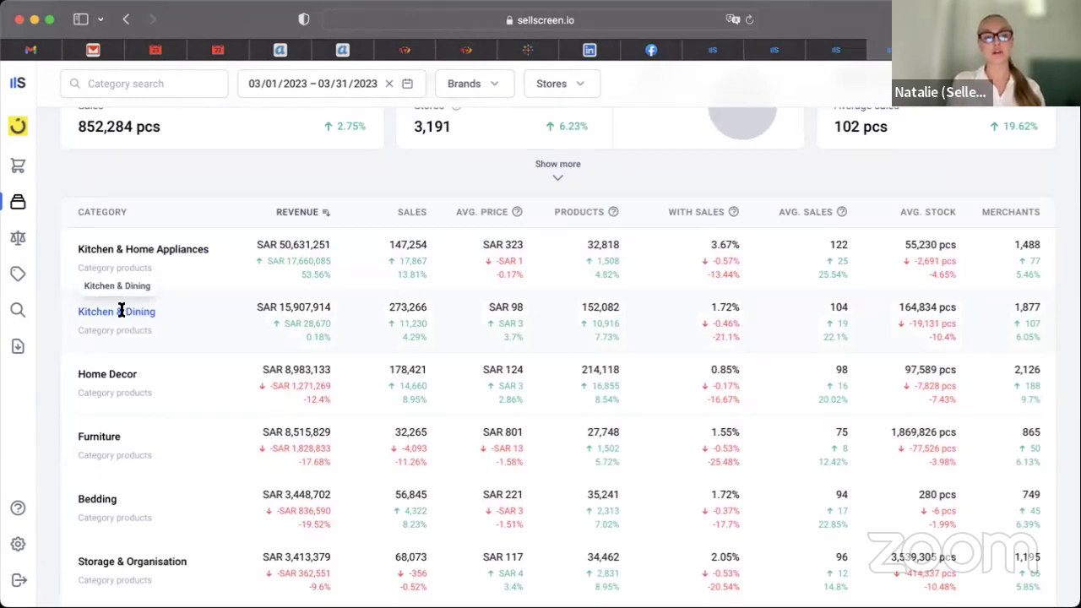
{"action": "left_click", "coordinate": [120, 312]}
{"action": "scroll", "coordinate": [242, 266], "scroll_direction": "down", "scroll_amount": 3}
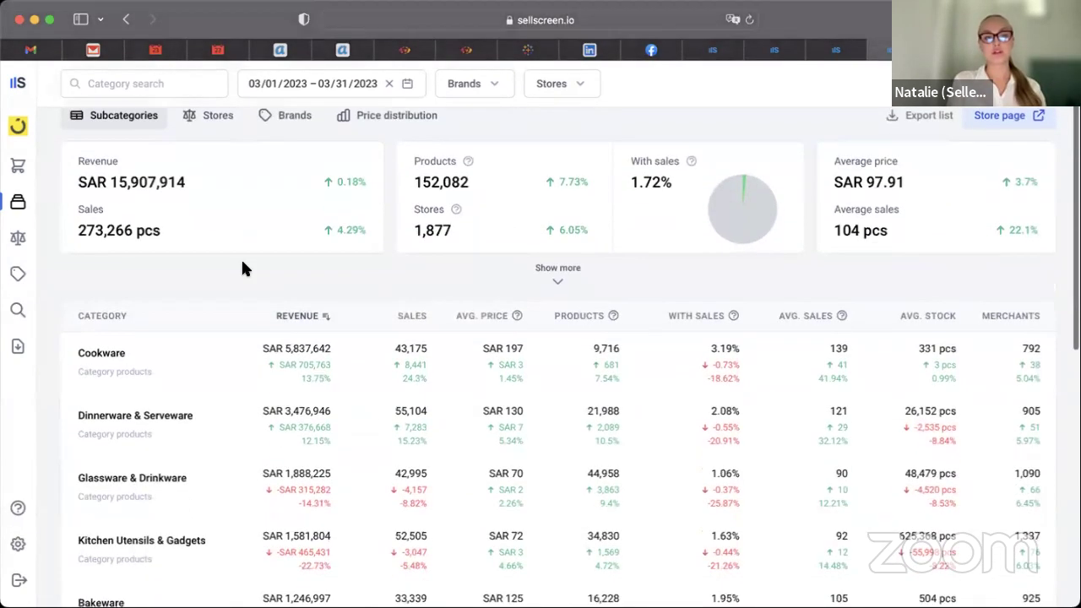
{"action": "scroll", "coordinate": [245, 270], "scroll_direction": "up", "scroll_amount": 2}
{"action": "scroll", "coordinate": [245, 271], "scroll_direction": "up", "scroll_amount": 1}
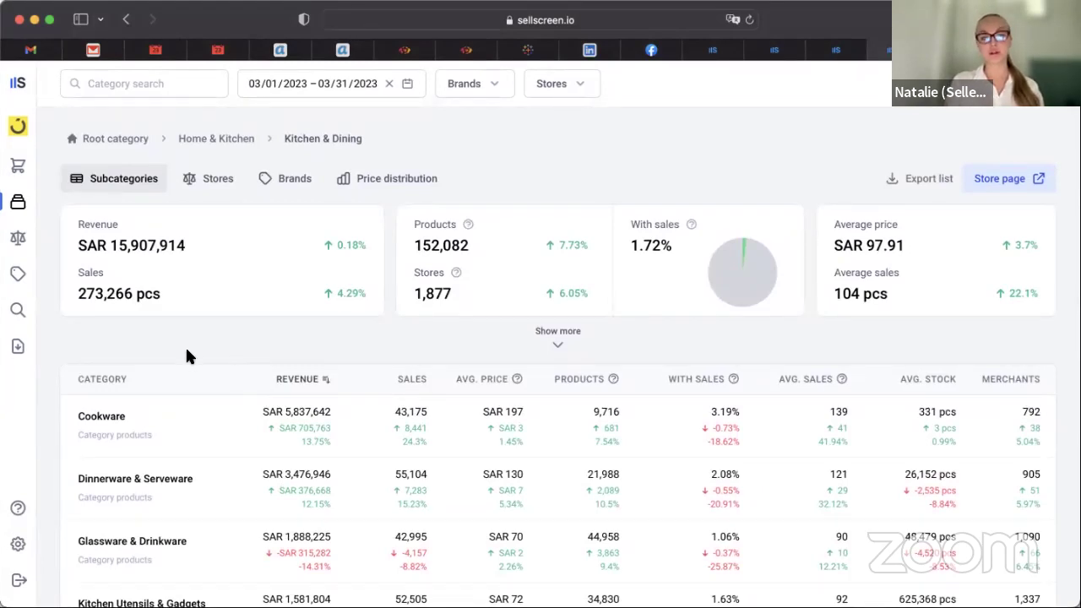
{"action": "left_click", "coordinate": [398, 179]}
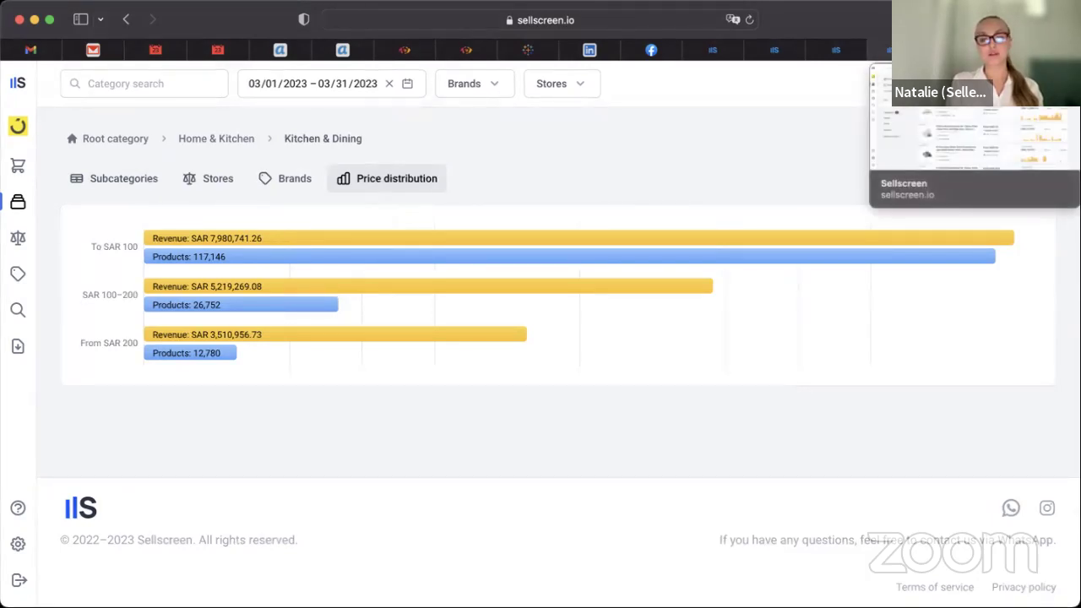
- Switch to the already filtered product list and examine the dinner sets' prices, stock and last-month revenue
{"action": "left_click", "coordinate": [878, 52]}
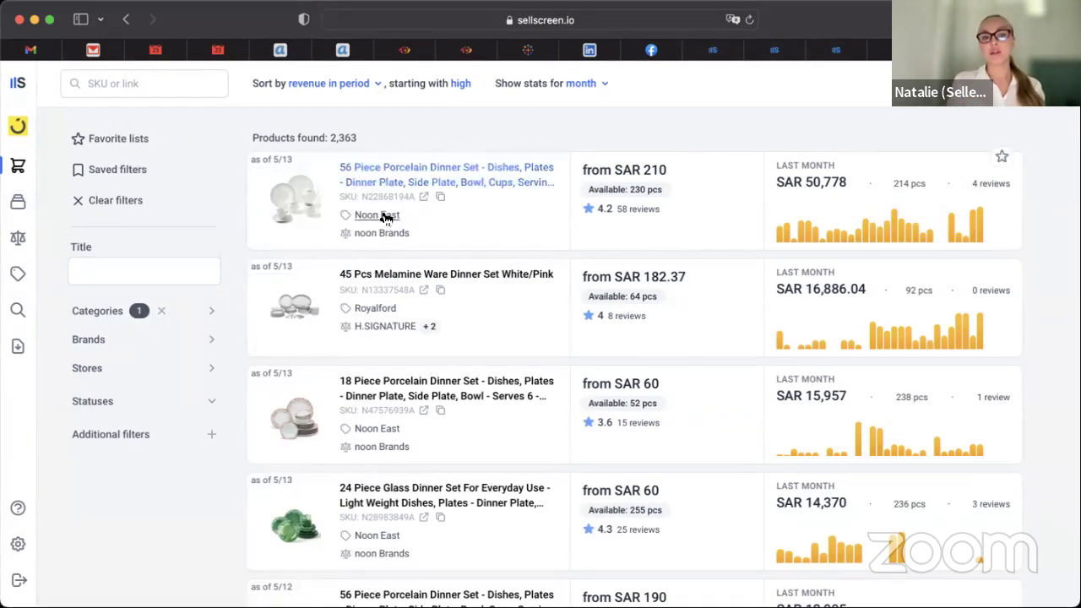
{"action": "scroll", "coordinate": [388, 430], "scroll_direction": "down", "scroll_amount": 5}
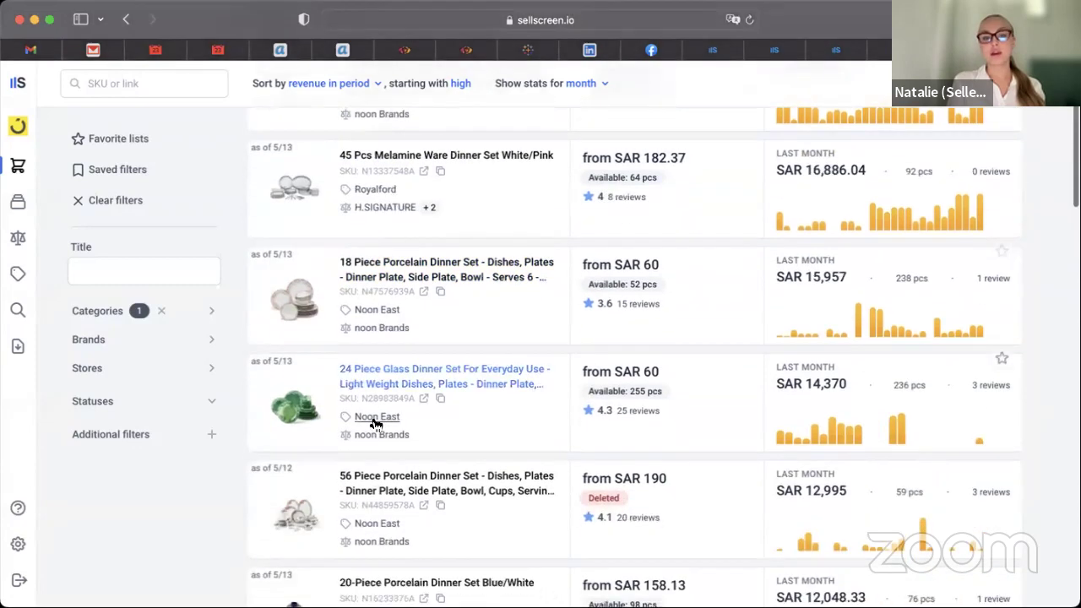
{"action": "scroll", "coordinate": [372, 469], "scroll_direction": "down", "scroll_amount": 3}
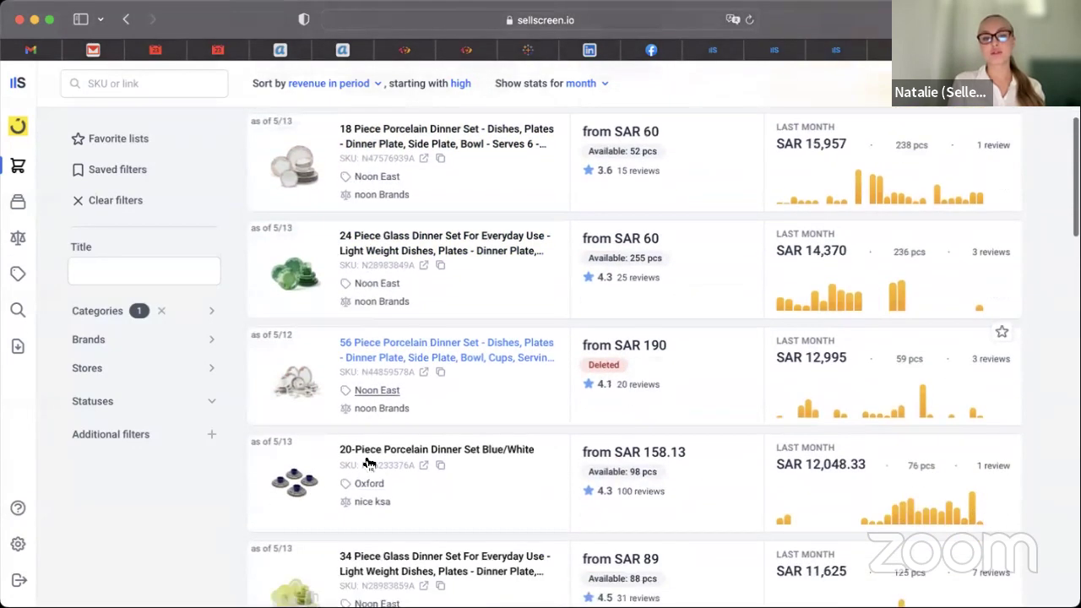
{"action": "scroll", "coordinate": [414, 490], "scroll_direction": "down", "scroll_amount": 3}
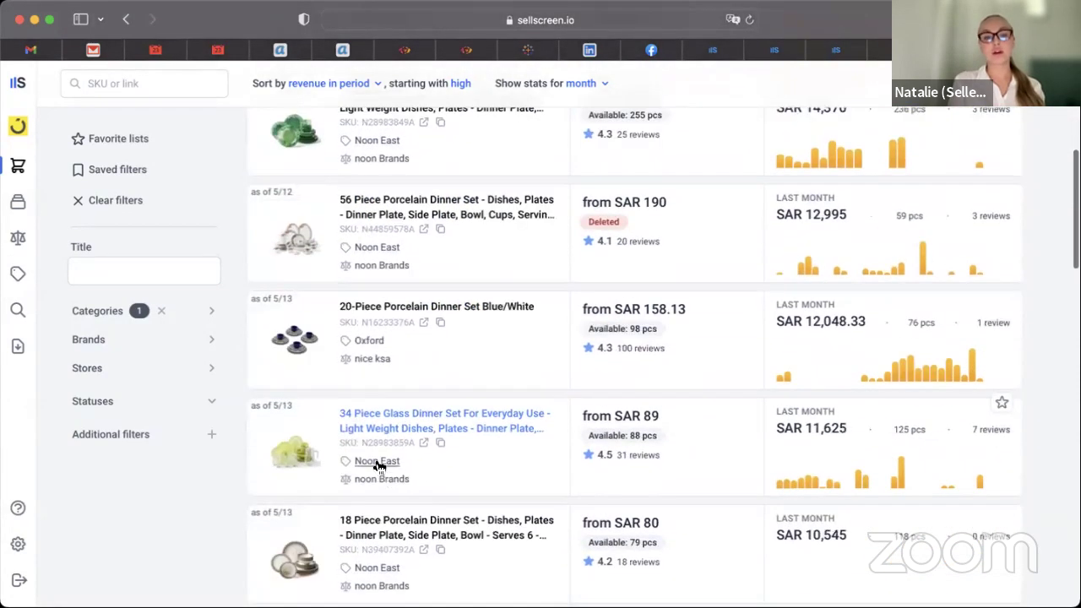
{"action": "scroll", "coordinate": [422, 397], "scroll_direction": "up", "scroll_amount": 10}
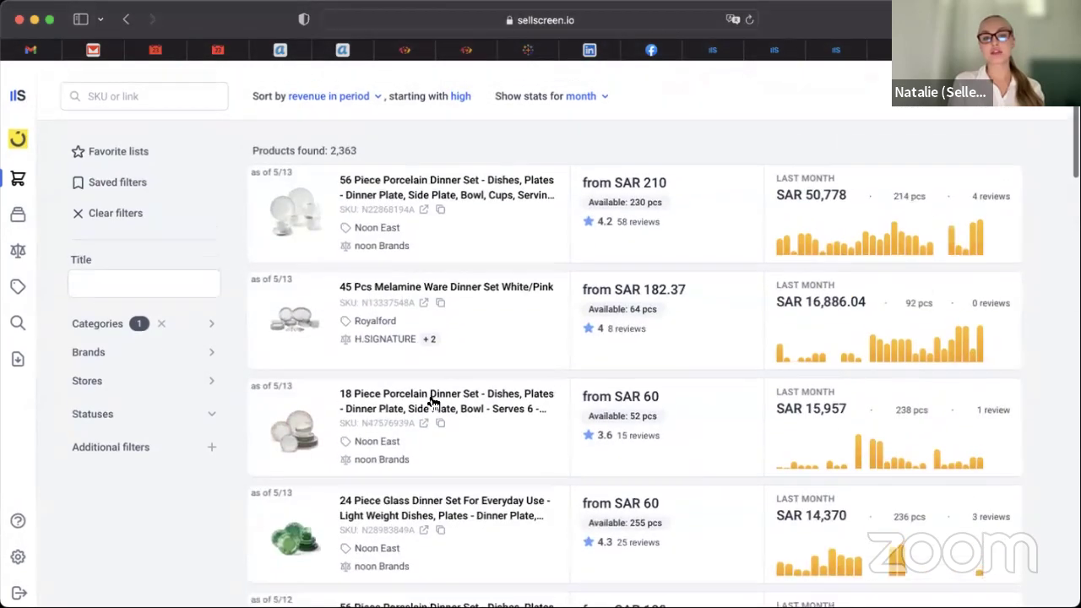
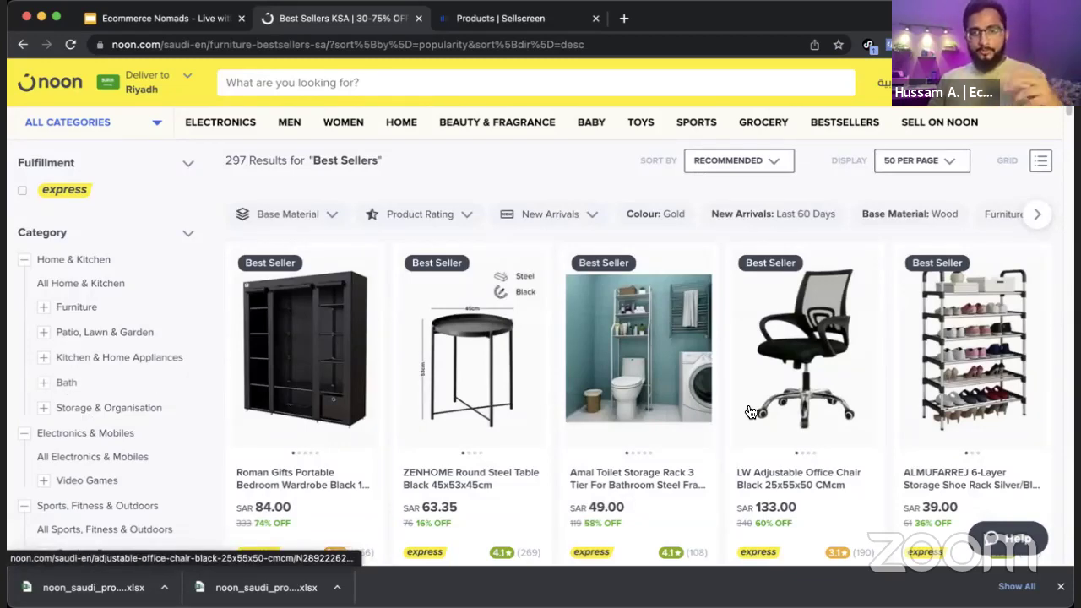
- Examine noon's furniture best sellers, check the product-hunting methods slide in the presentation and return to the best sellers
{"action": "scroll", "coordinate": [432, 409], "scroll_direction": "down", "scroll_amount": 2}
{"action": "scroll", "coordinate": [432, 409], "scroll_direction": "down", "scroll_amount": 4}
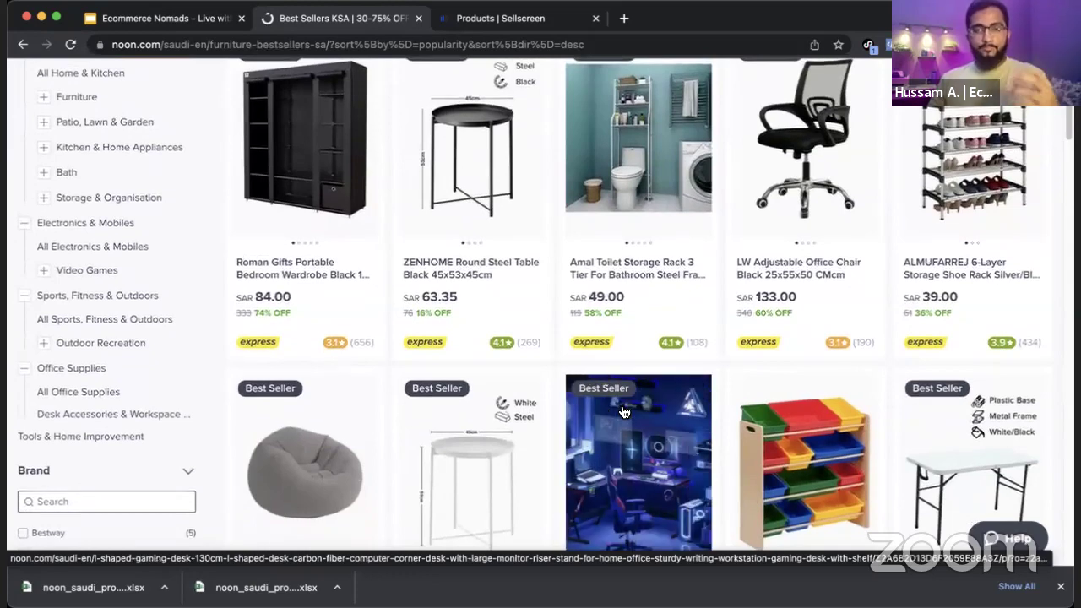
{"action": "scroll", "coordinate": [623, 411], "scroll_direction": "down", "scroll_amount": 1}
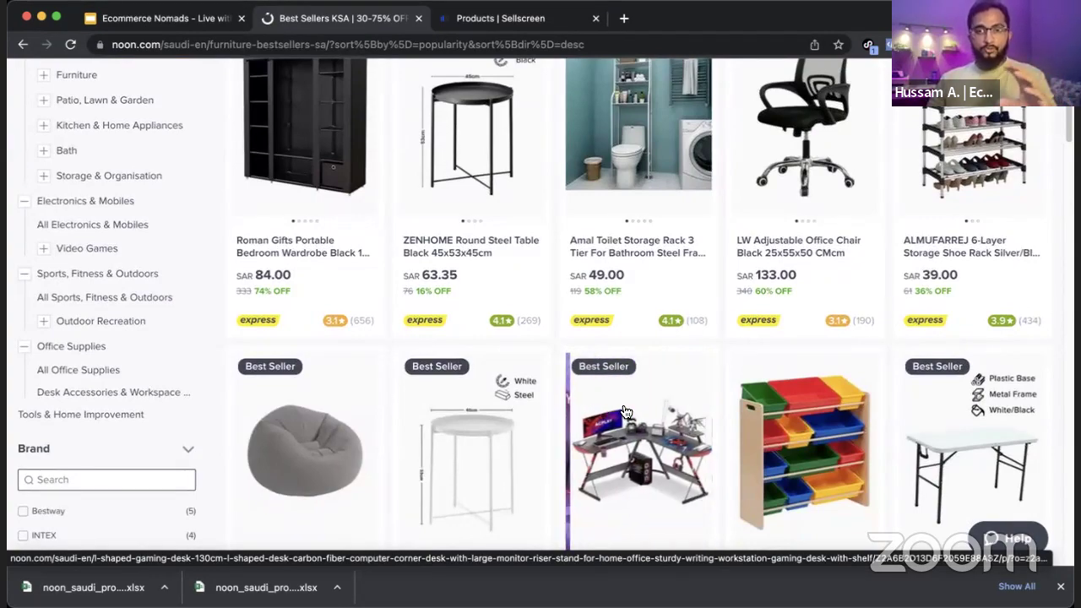
{"action": "scroll", "coordinate": [624, 412], "scroll_direction": "down", "scroll_amount": 1}
{"action": "scroll", "coordinate": [577, 402], "scroll_direction": "up", "scroll_amount": 5}
{"action": "scroll", "coordinate": [577, 402], "scroll_direction": "down", "scroll_amount": 5}
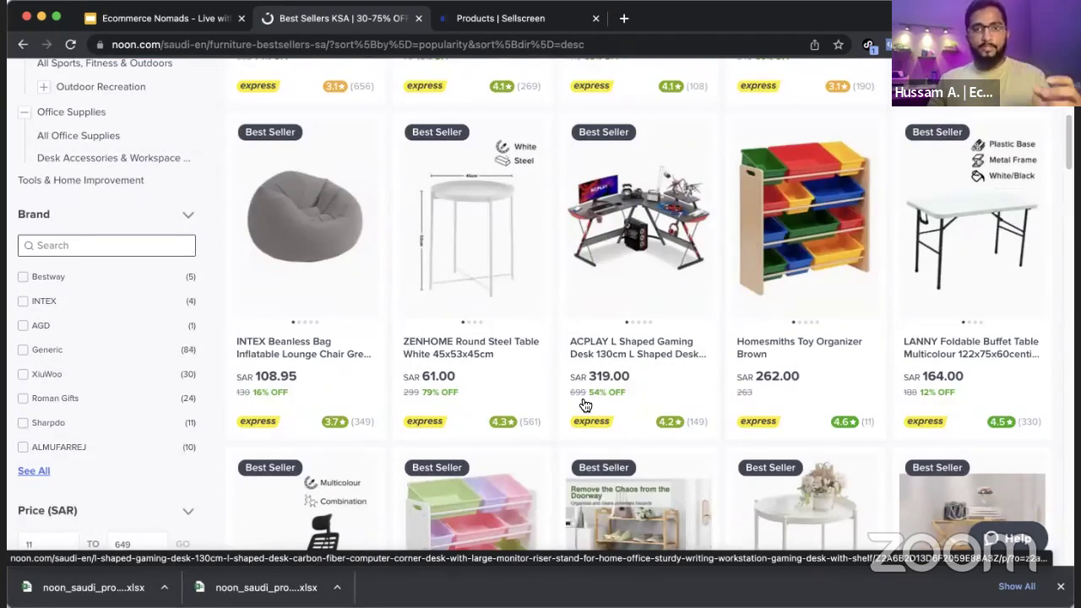
{"action": "left_click", "coordinate": [181, 23]}
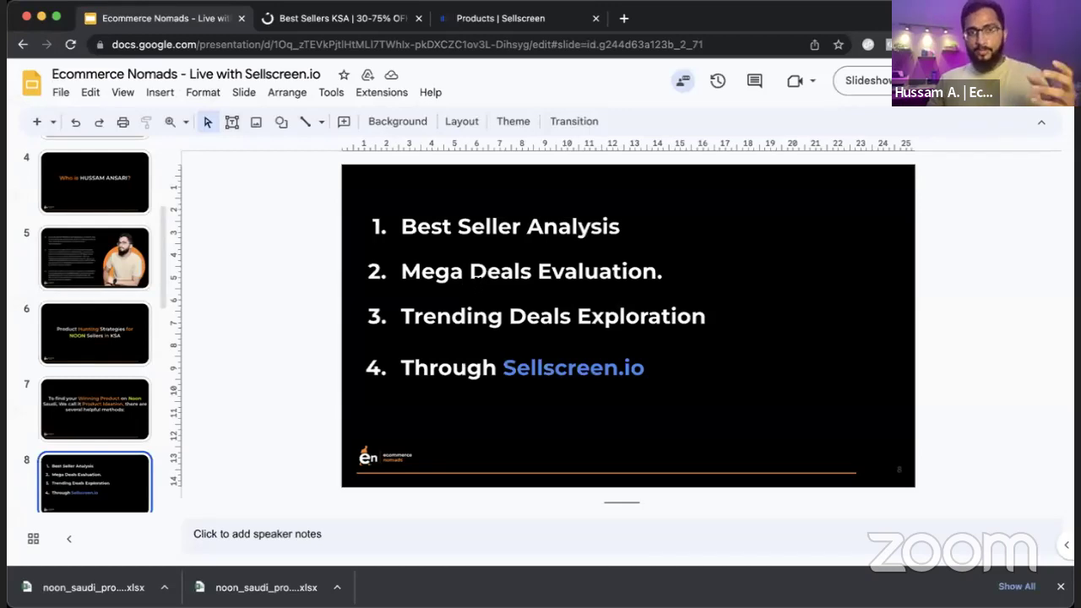
{"action": "left_click", "coordinate": [338, 23]}
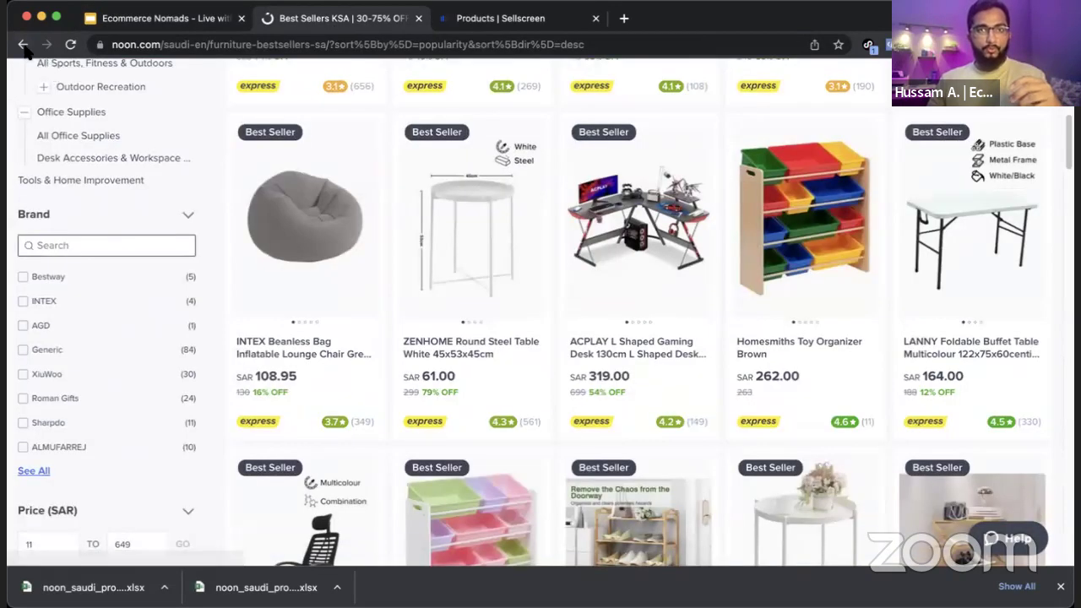
- Go back to noon's Saudi home page, reload it and open the Deals category in a new browser tab
{"action": "left_click", "coordinate": [23, 44]}
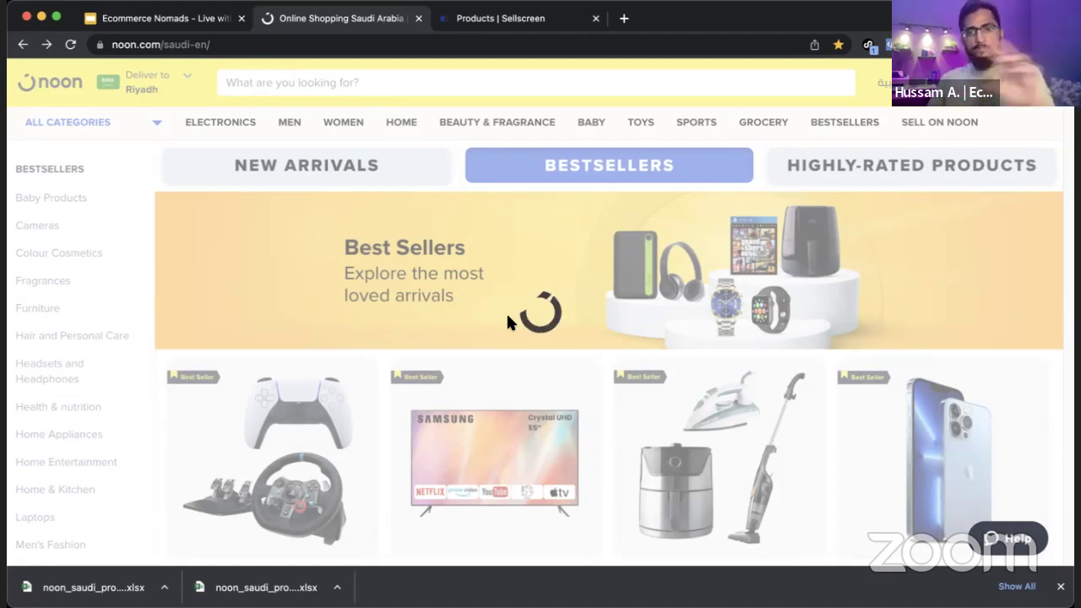
{"action": "left_click", "coordinate": [70, 43]}
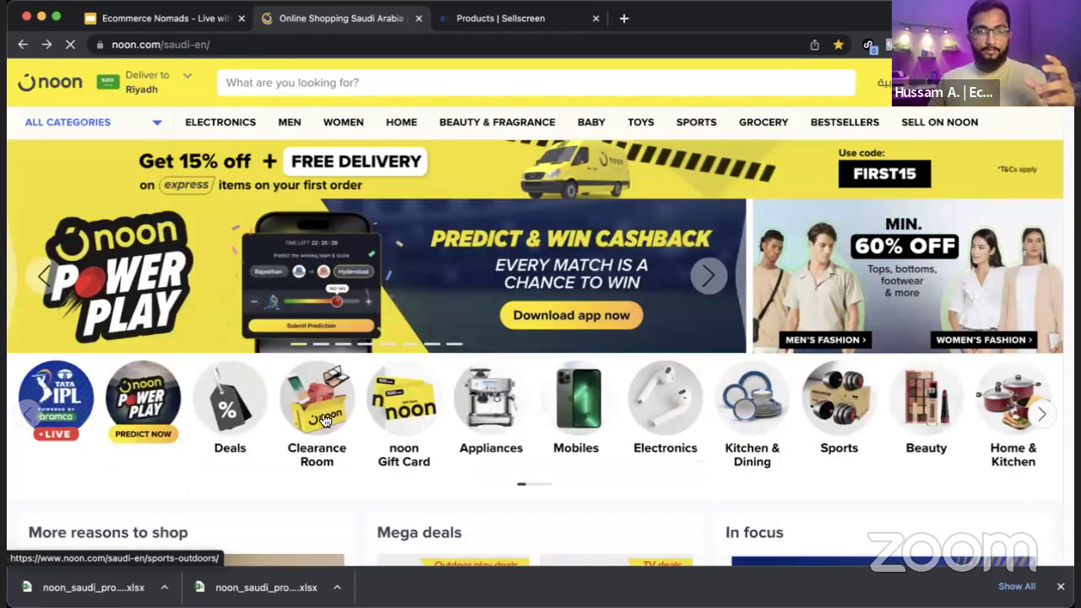
{"action": "left_click", "coordinate": [233, 410], "text": "super"}
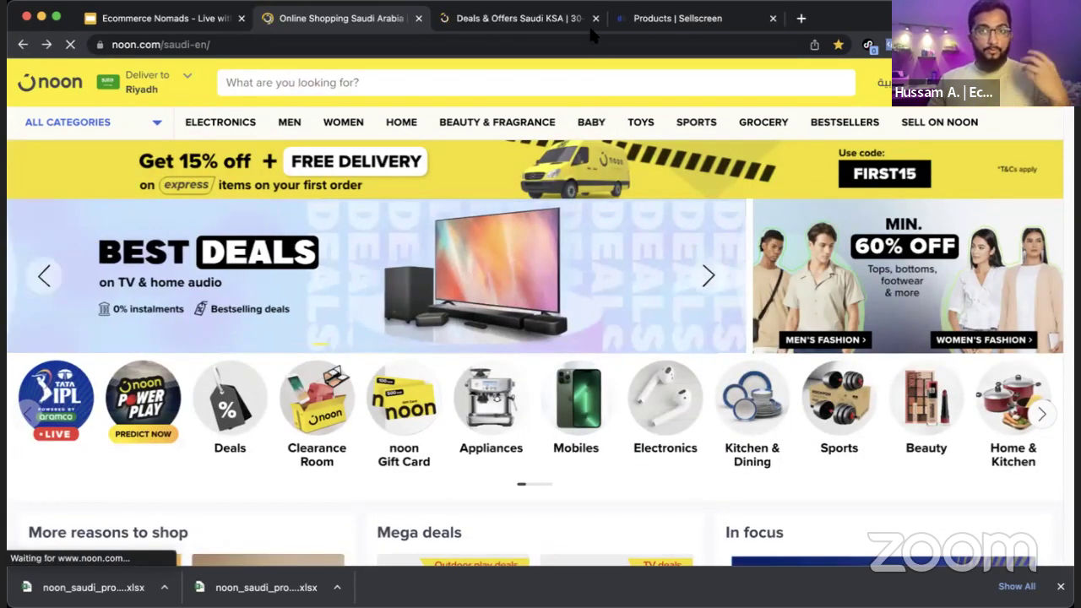
- Close the Deals page and highlight the fourth method, "Through Sellscreen.io", on the presentation's product-hunting methods slide
{"action": "left_click", "coordinate": [596, 18]}
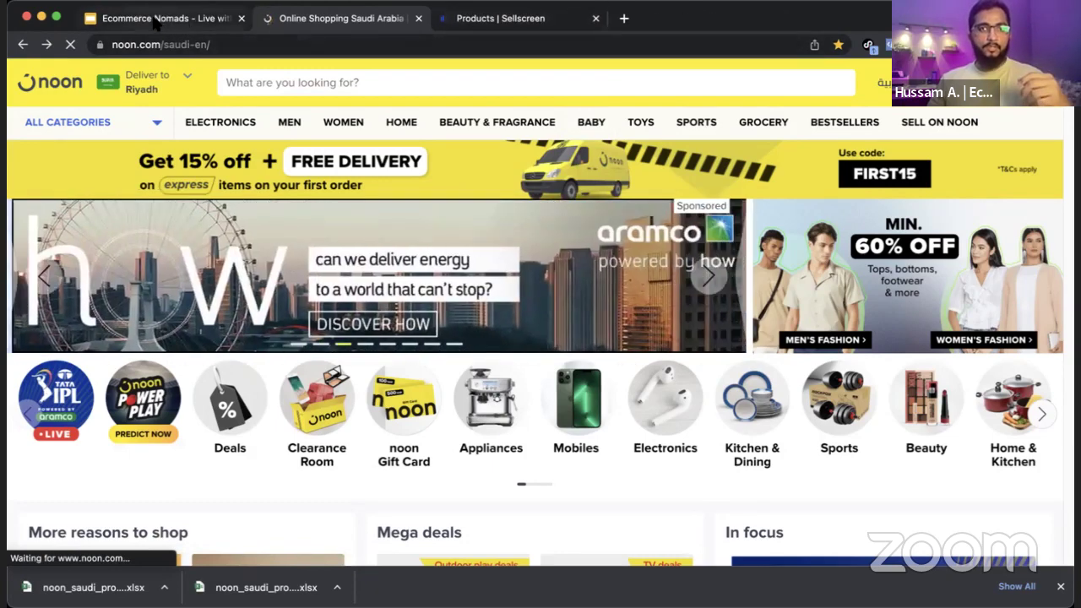
{"action": "left_click", "coordinate": [158, 21]}
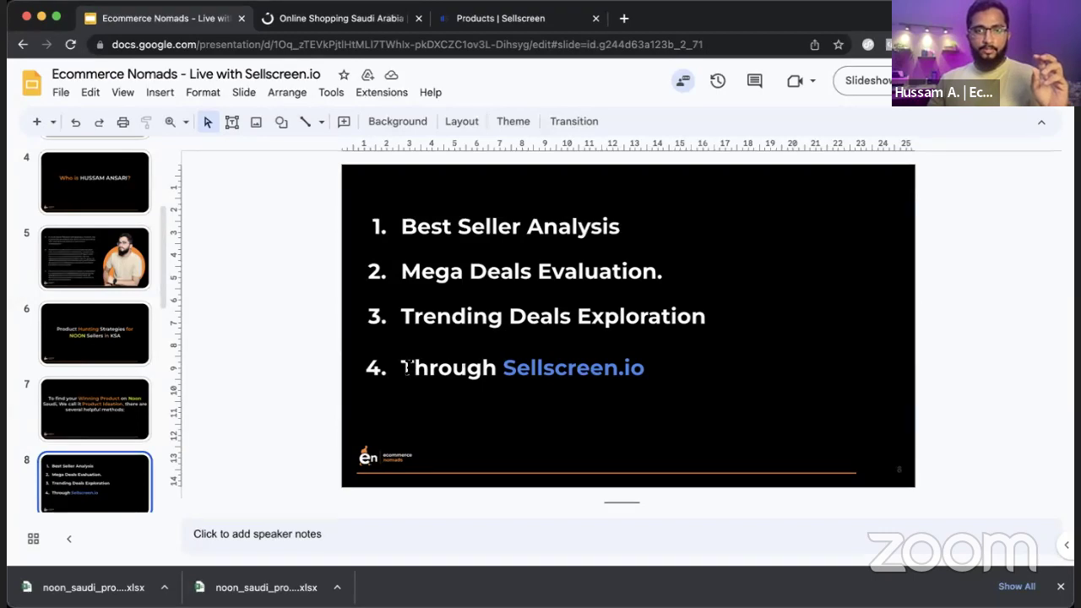
{"action": "left_click_drag", "start_coordinate": [406, 369], "coordinate": [659, 376]}
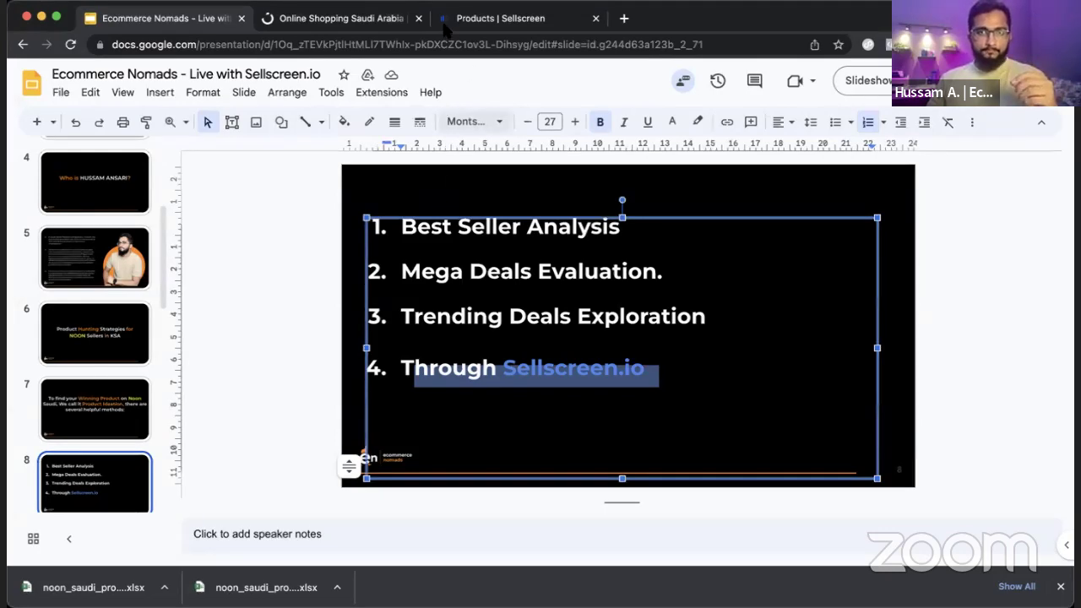
- Switch to Sellscreen's product list and filter it by the Home & Kitchen category
{"action": "left_click", "coordinate": [485, 19]}
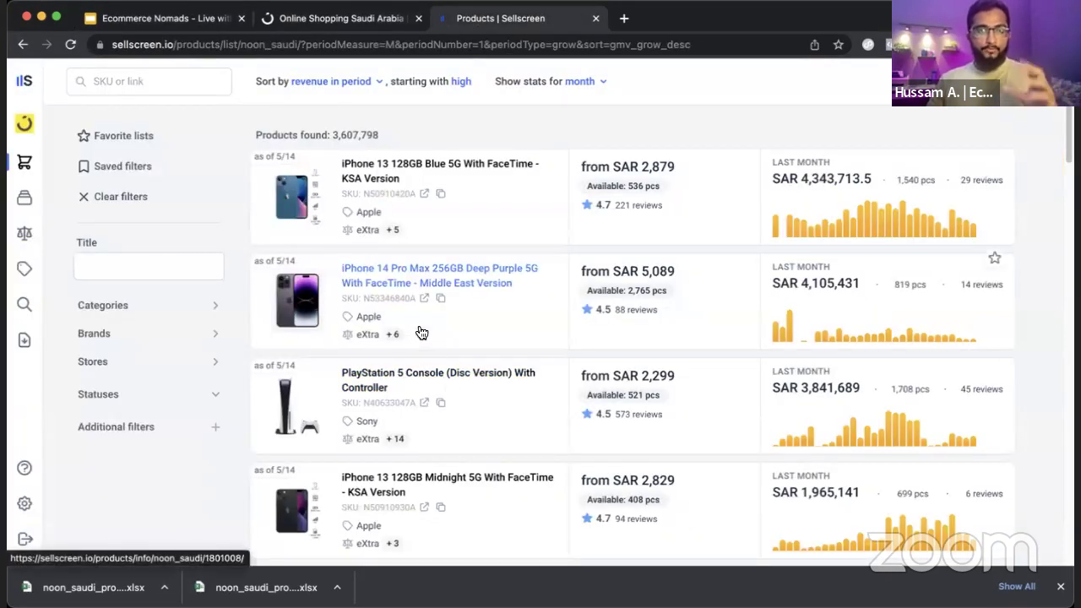
{"action": "left_click", "coordinate": [190, 306]}
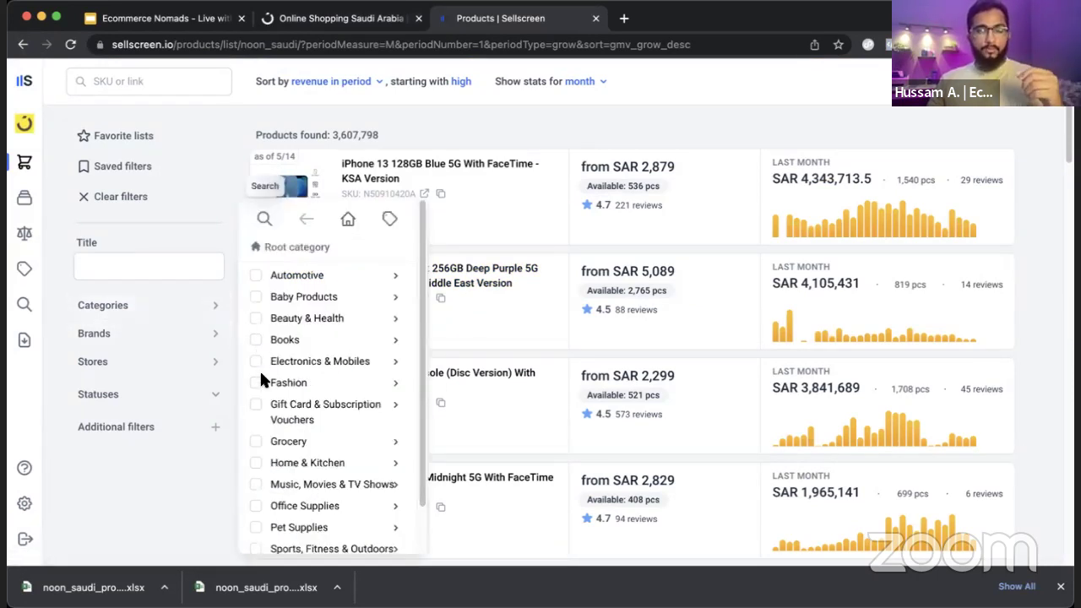
{"action": "left_click", "coordinate": [256, 463]}
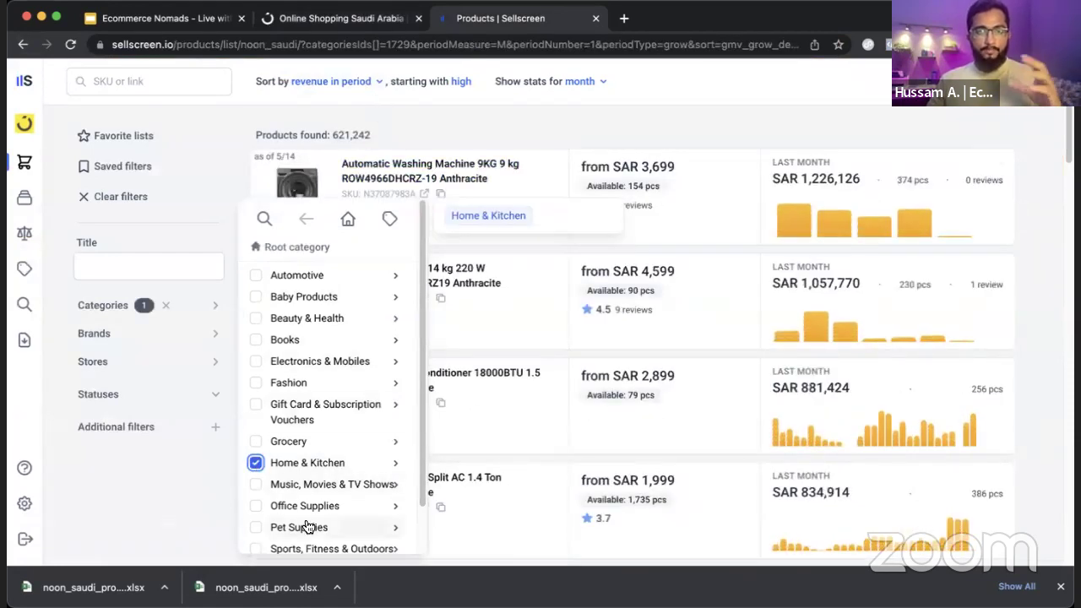
{"action": "left_click", "coordinate": [431, 113]}
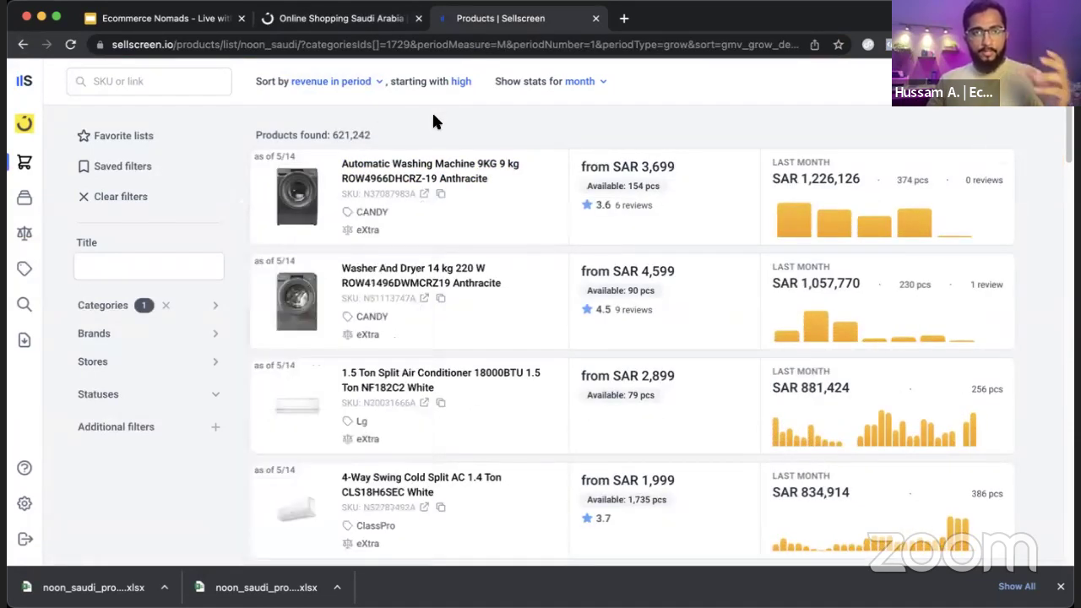
- Review the full set of sort options for the Home & Kitchen product list without changing the sorting
{"action": "left_click", "coordinate": [358, 83]}
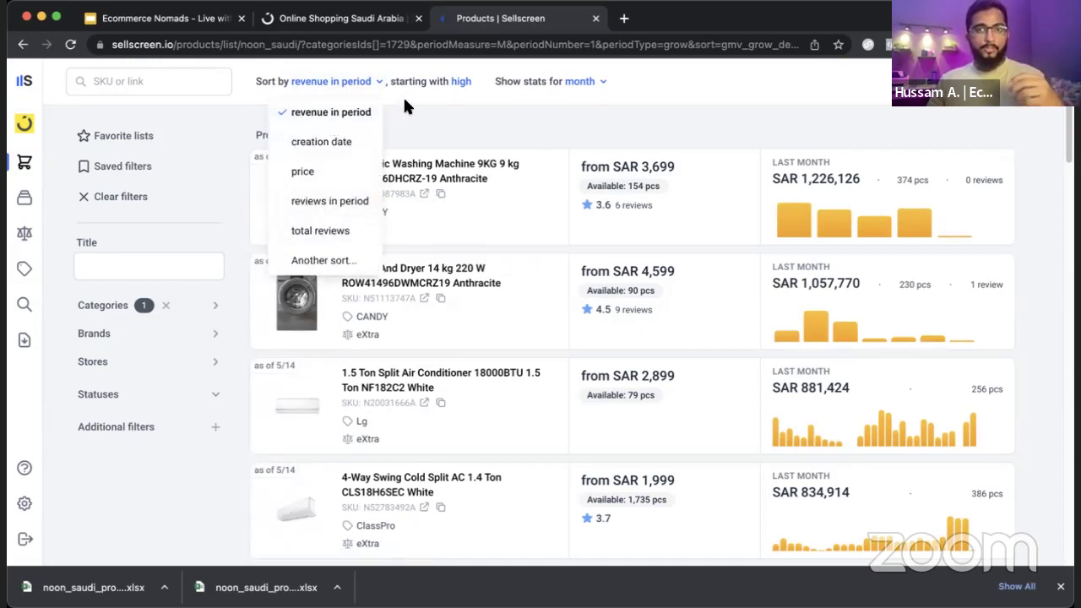
{"action": "left_click", "coordinate": [342, 261]}
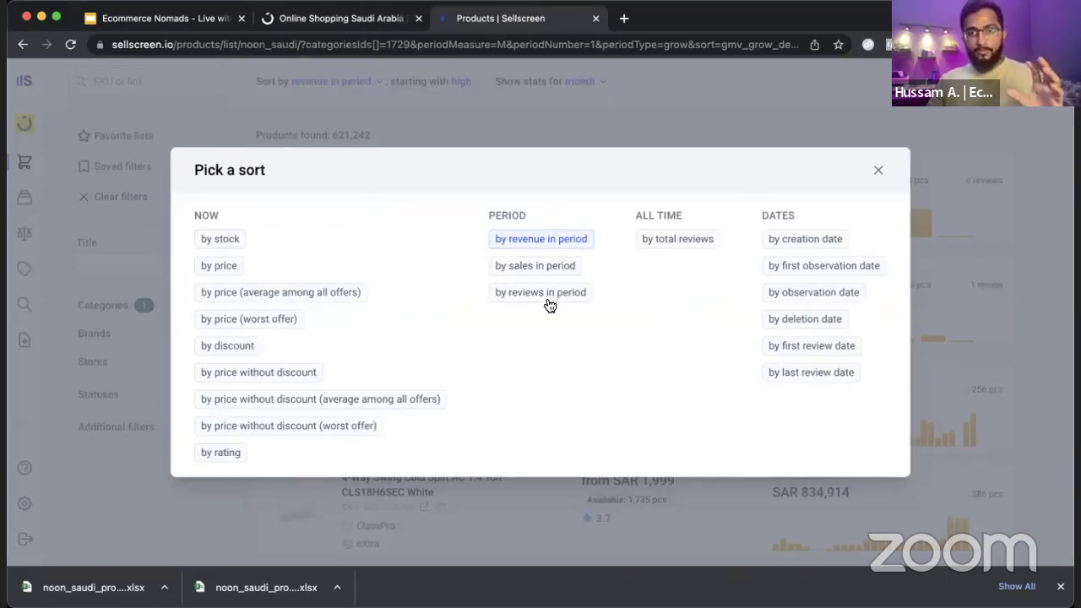
{"action": "left_click", "coordinate": [636, 145]}
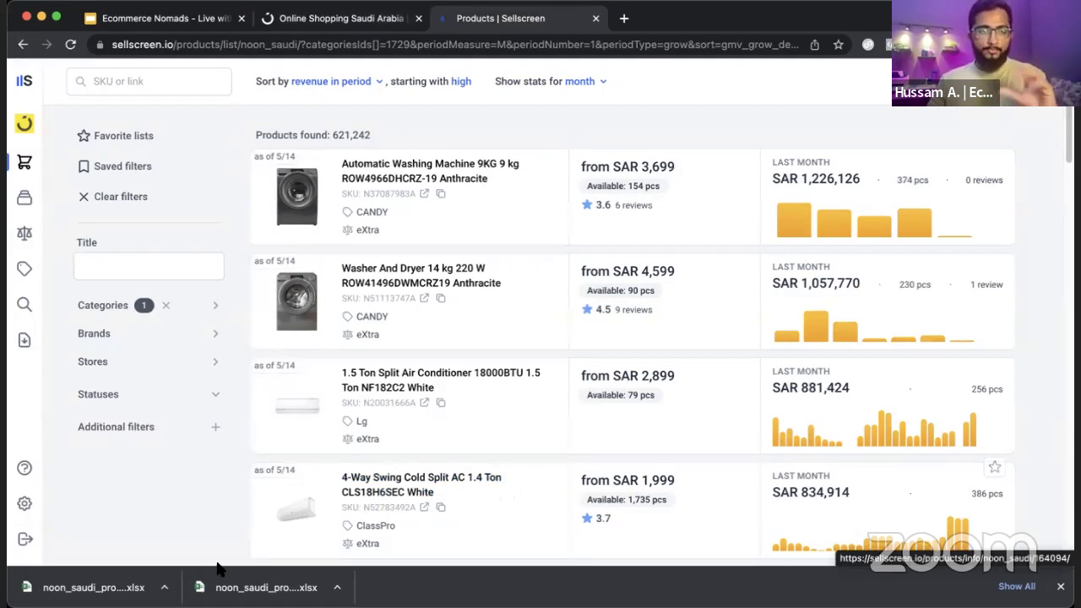
- Switch to the exported noon product list in Excel, enlarge the view to 170% and add filters to the header row
{"action": "left_click", "coordinate": [141, 590]}
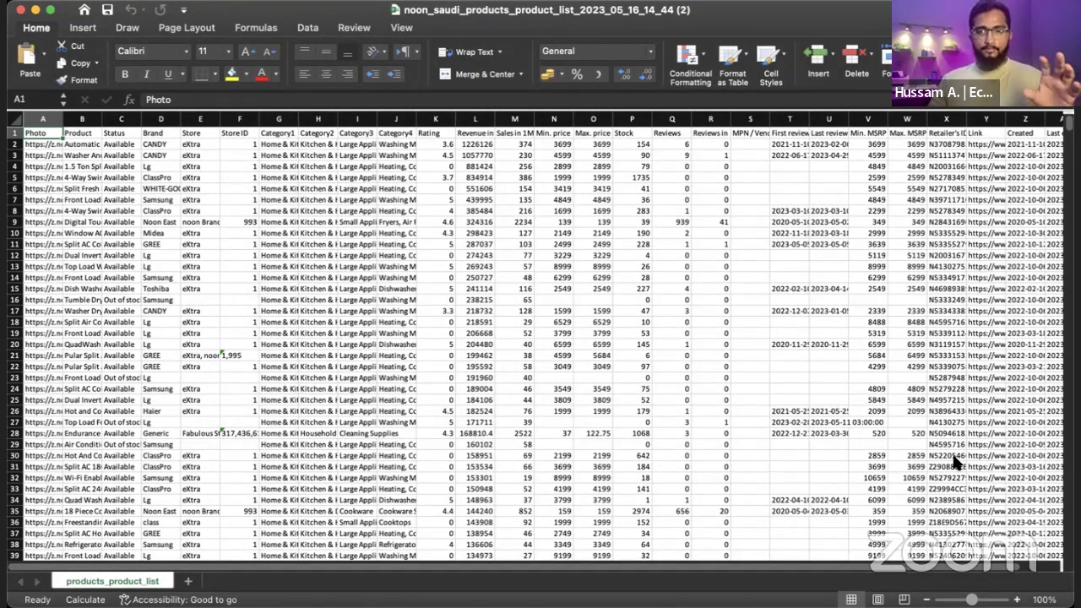
{"action": "left_click_drag", "start_coordinate": [972, 600], "coordinate": [980, 600]}
{"action": "left_click", "coordinate": [11, 147]}
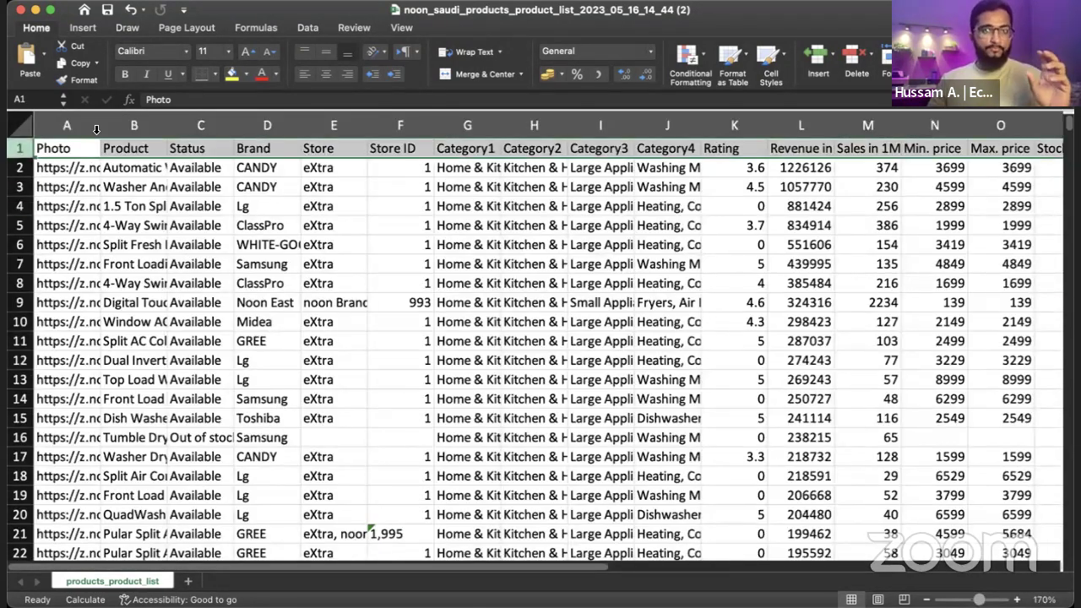
{"action": "left_click", "coordinate": [305, 28]}
{"action": "left_click", "coordinate": [303, 59]}
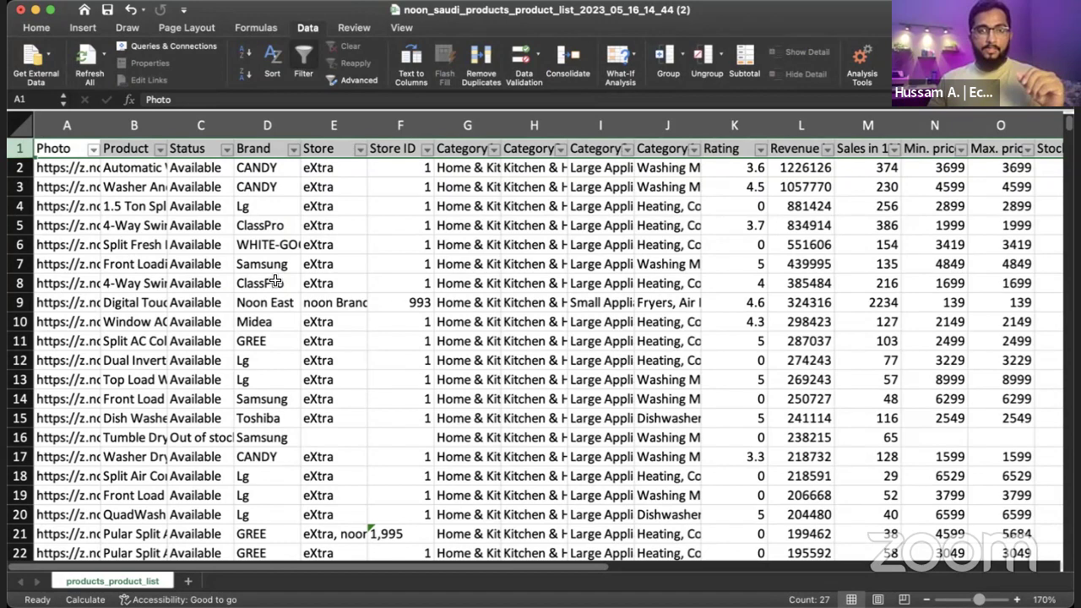
{"action": "left_click", "coordinate": [829, 150]}
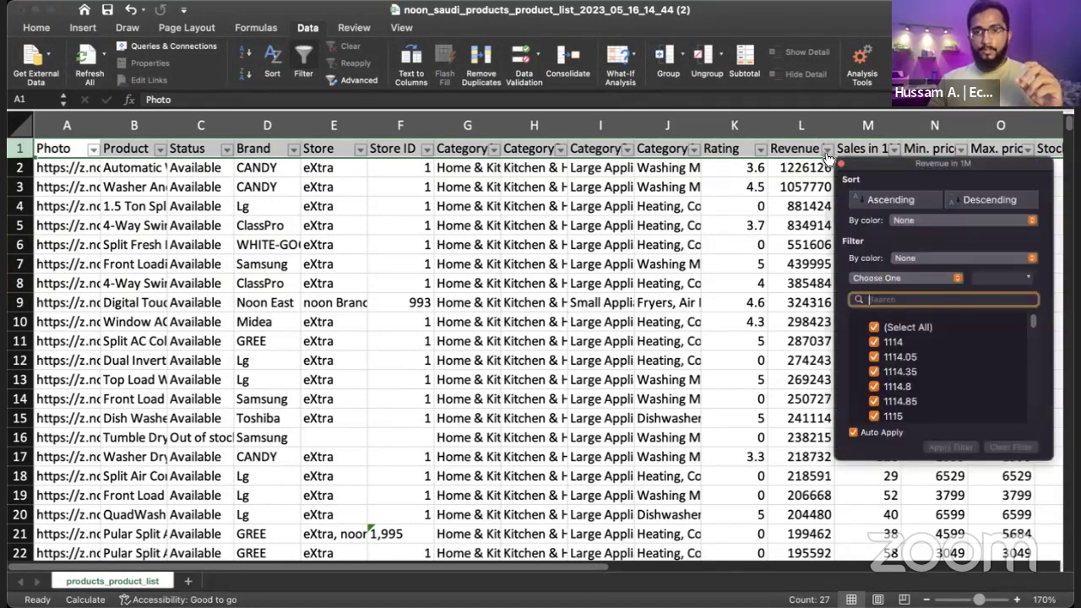
{"action": "left_click", "coordinate": [853, 199]}
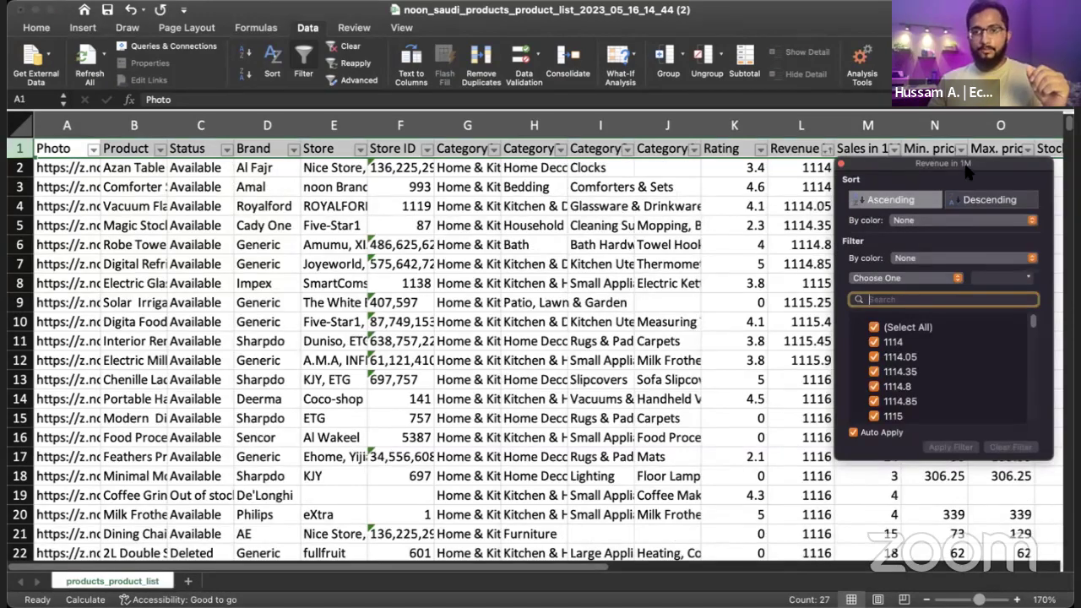
{"action": "left_click", "coordinate": [961, 211]}
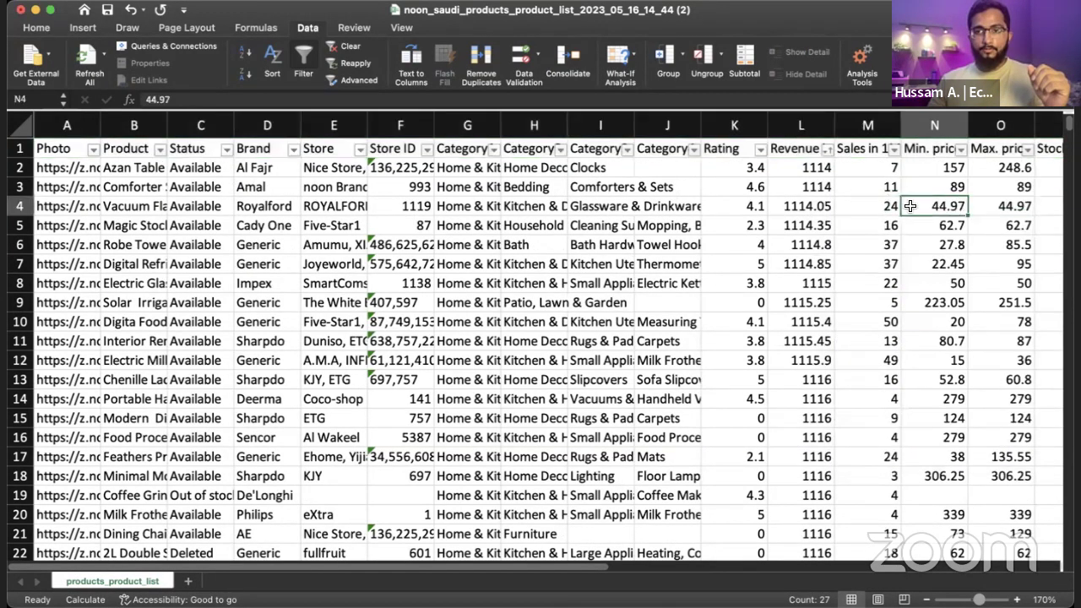
- Sort the exported product list by one-month revenue in descending order
{"action": "left_click", "coordinate": [828, 150]}
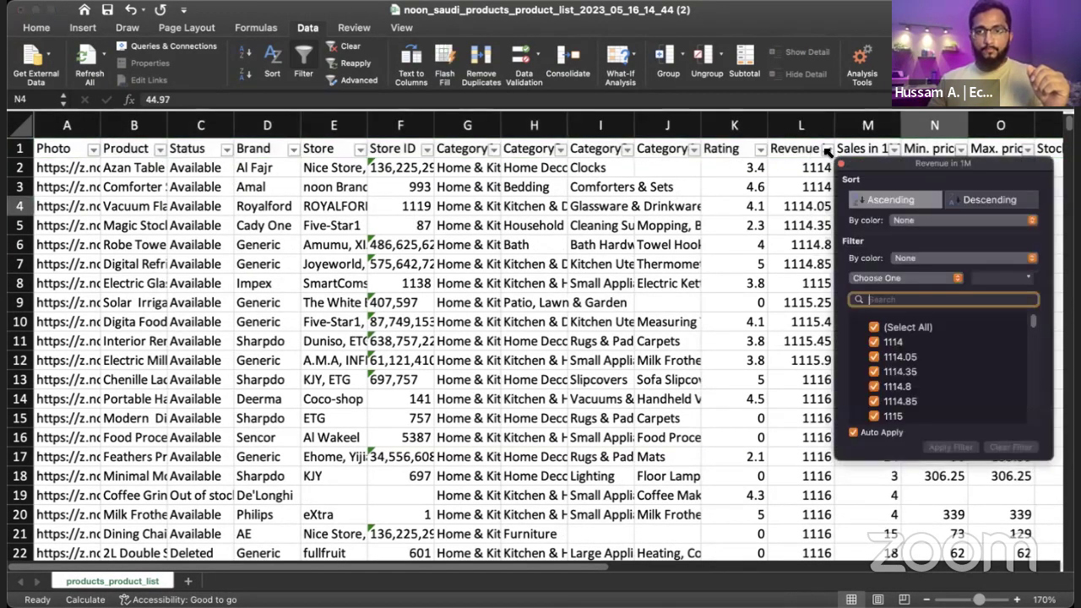
{"action": "left_click", "coordinate": [992, 201]}
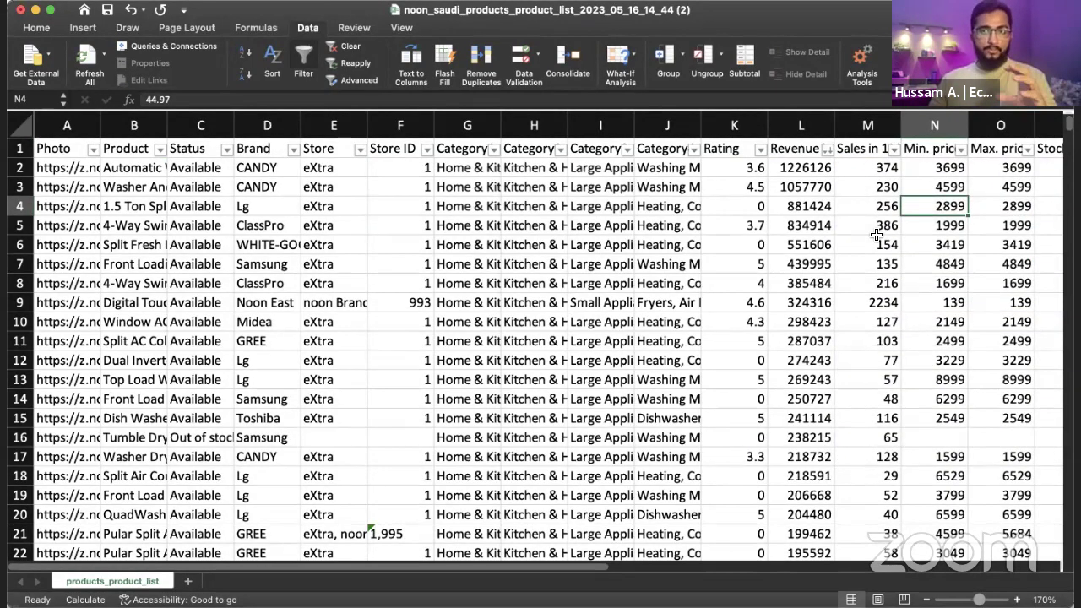
- Filter the Min. price column to show only products priced less than 500
{"action": "left_click", "coordinate": [961, 150]}
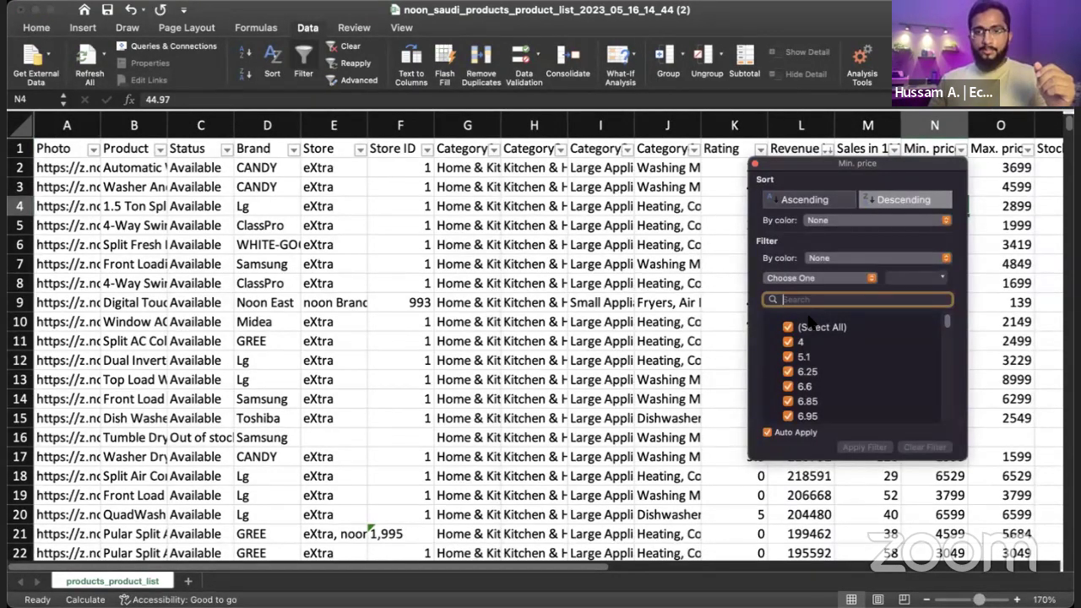
{"action": "left_click", "coordinate": [845, 281]}
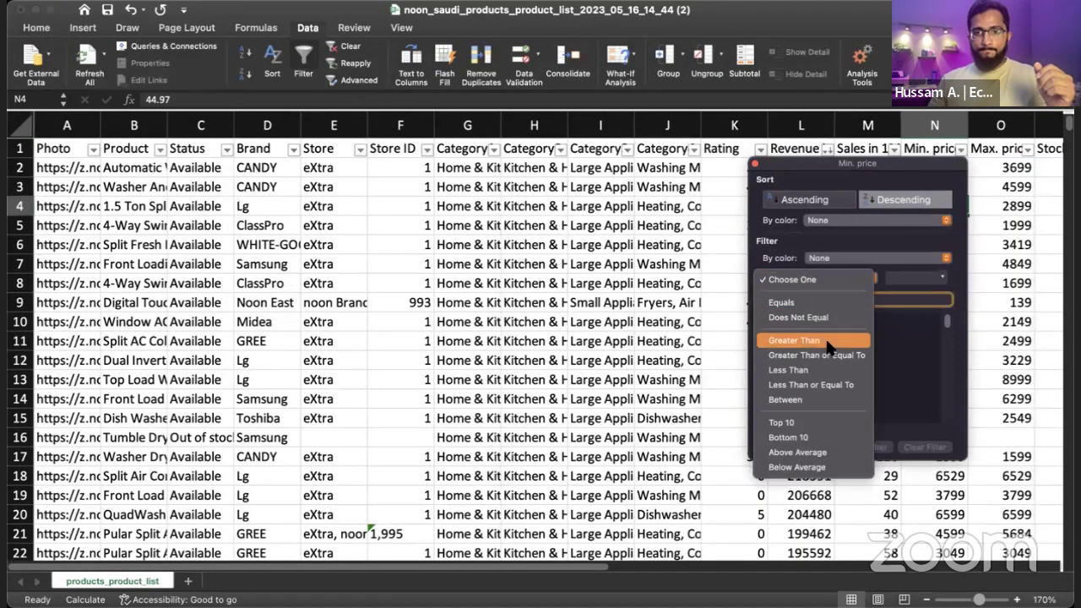
{"action": "left_click", "coordinate": [820, 370]}
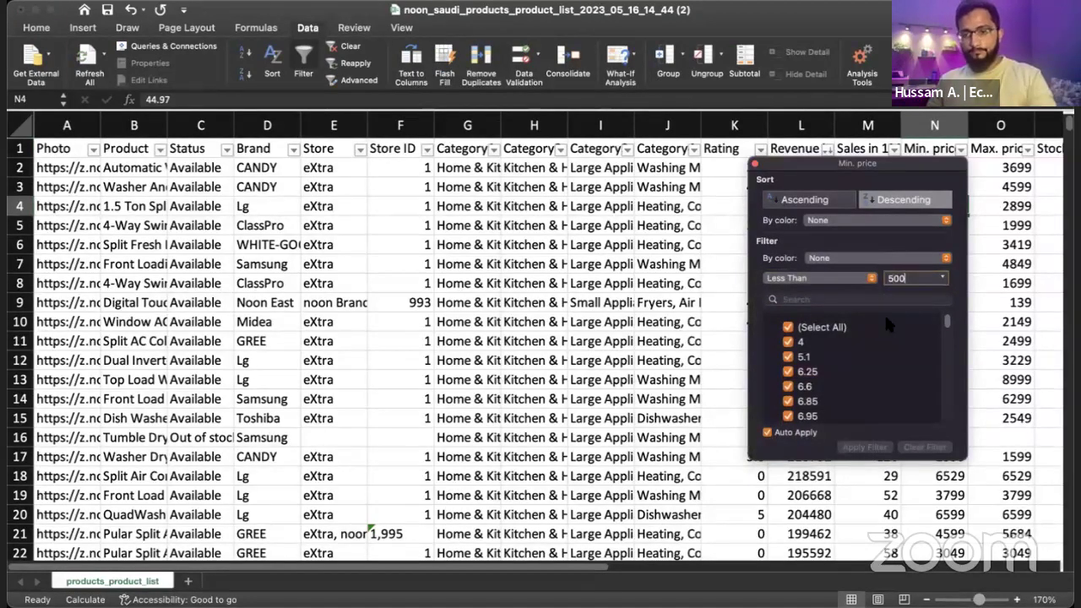
{"action": "key", "text": "Return"}
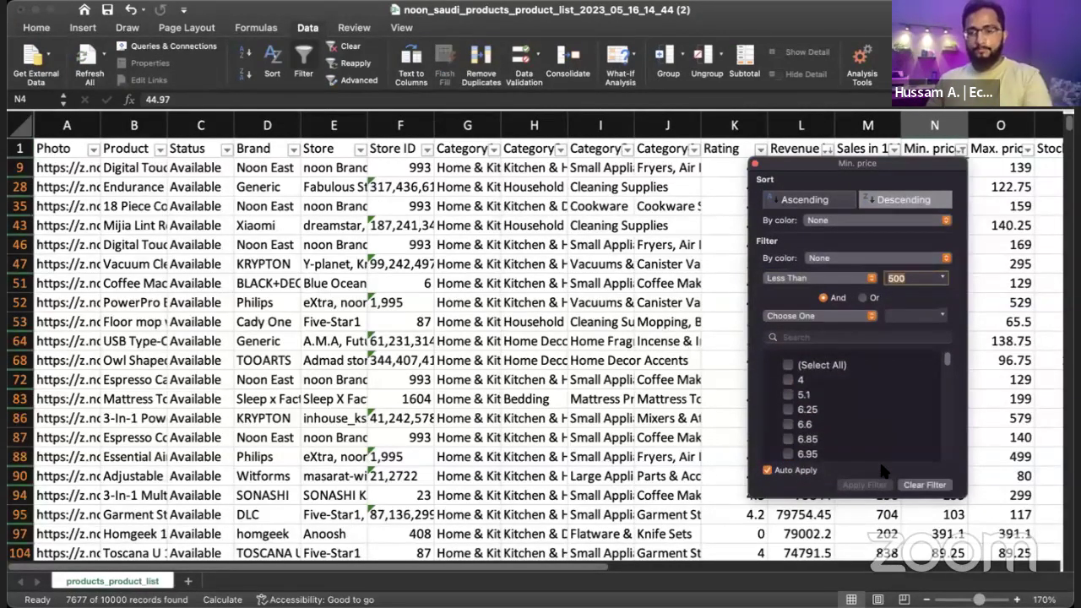
{"action": "left_click", "coordinate": [990, 339]}
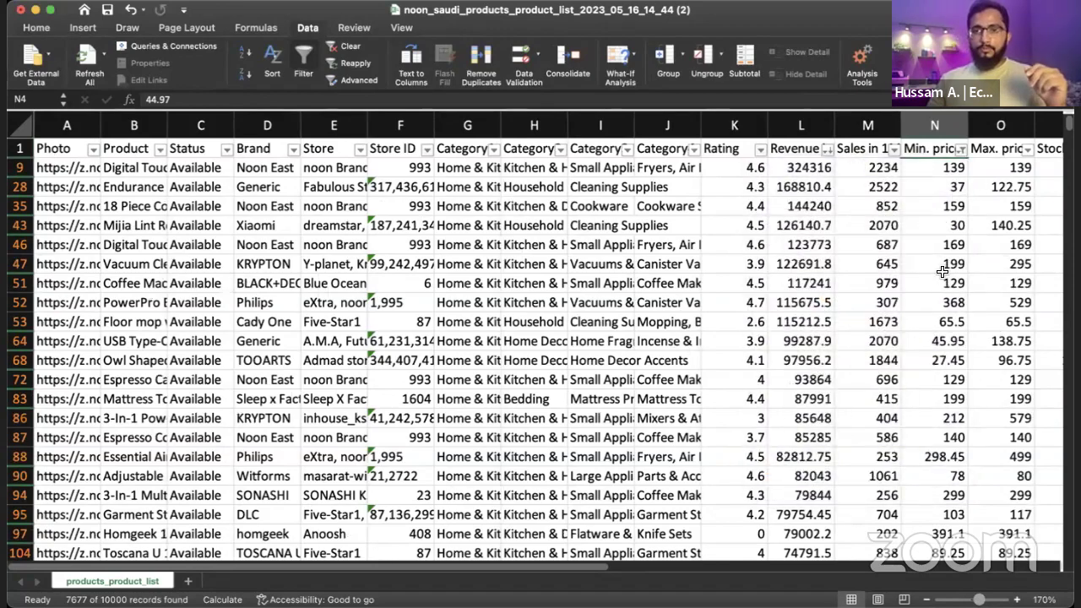
- Examine the sales, minimum prices and brands of the filtered products in the exported list
{"action": "left_click", "coordinate": [920, 168]}
{"action": "left_click_drag", "start_coordinate": [920, 168], "coordinate": [870, 533]}
{"action": "scroll", "coordinate": [261, 297], "scroll_direction": "up", "scroll_amount": 5}
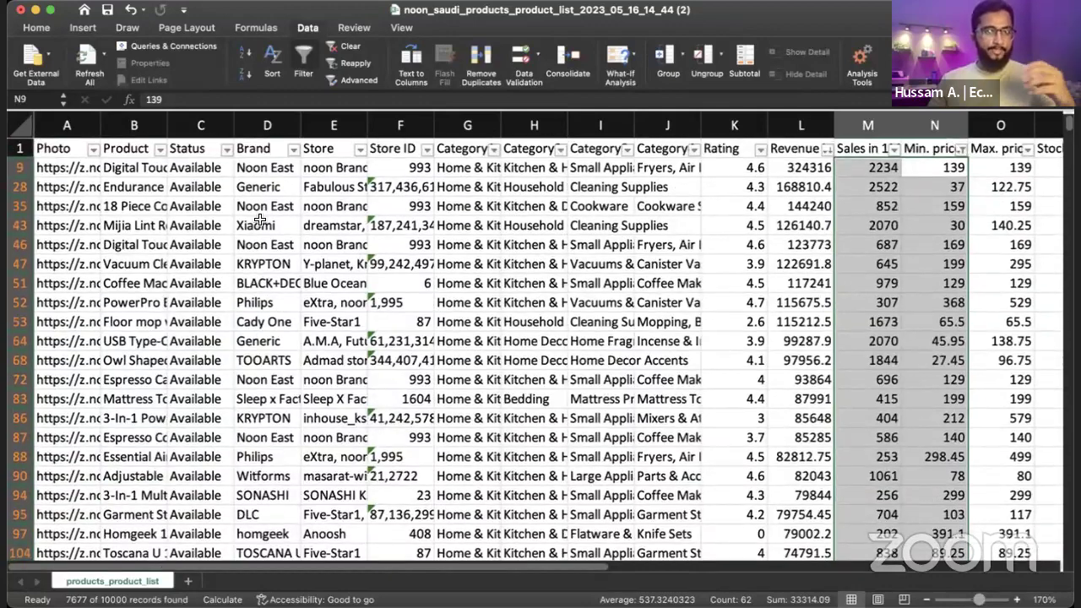
{"action": "left_click", "coordinate": [257, 171]}
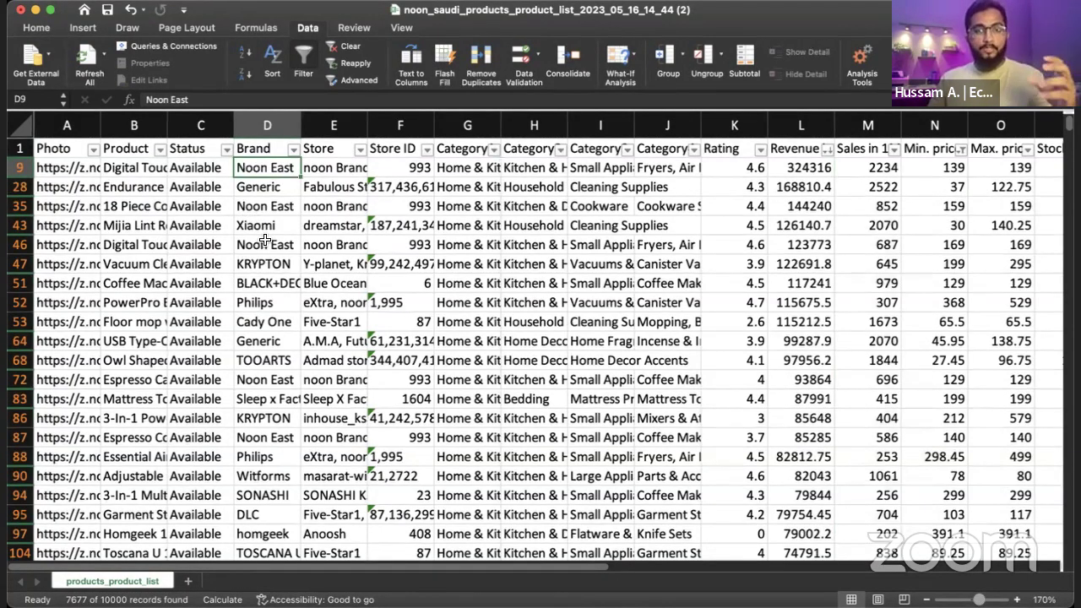
{"action": "scroll", "coordinate": [265, 241], "scroll_direction": "down", "scroll_amount": 10}
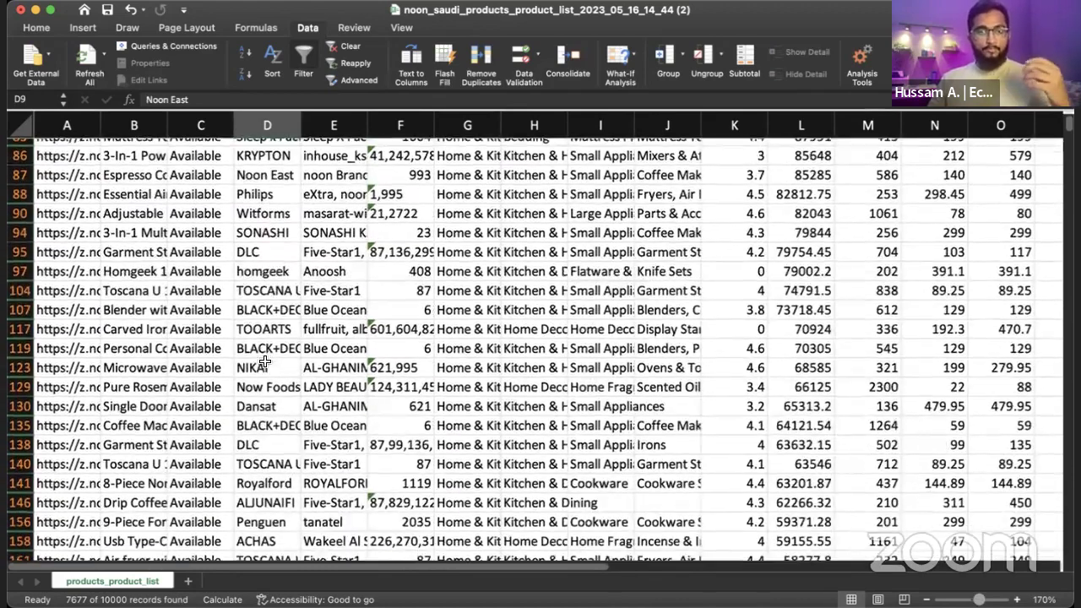
{"action": "scroll", "coordinate": [264, 372], "scroll_direction": "down", "scroll_amount": 1}
{"action": "left_click", "coordinate": [260, 467]}
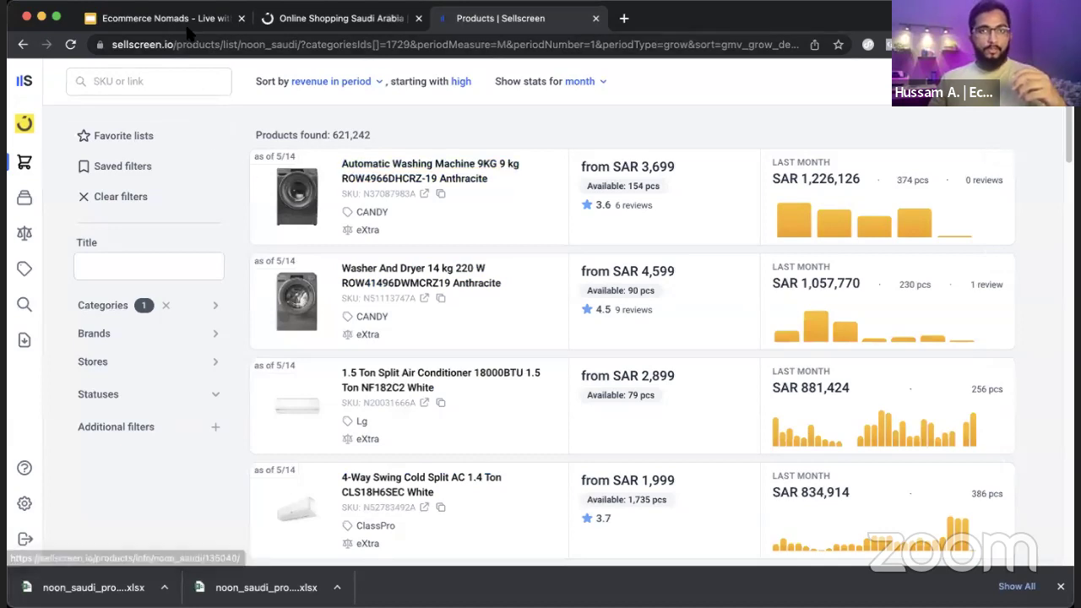
- Switch to the presentation in the browser and show the "Next is Product Idea Validation" slide
{"action": "left_click", "coordinate": [173, 18]}
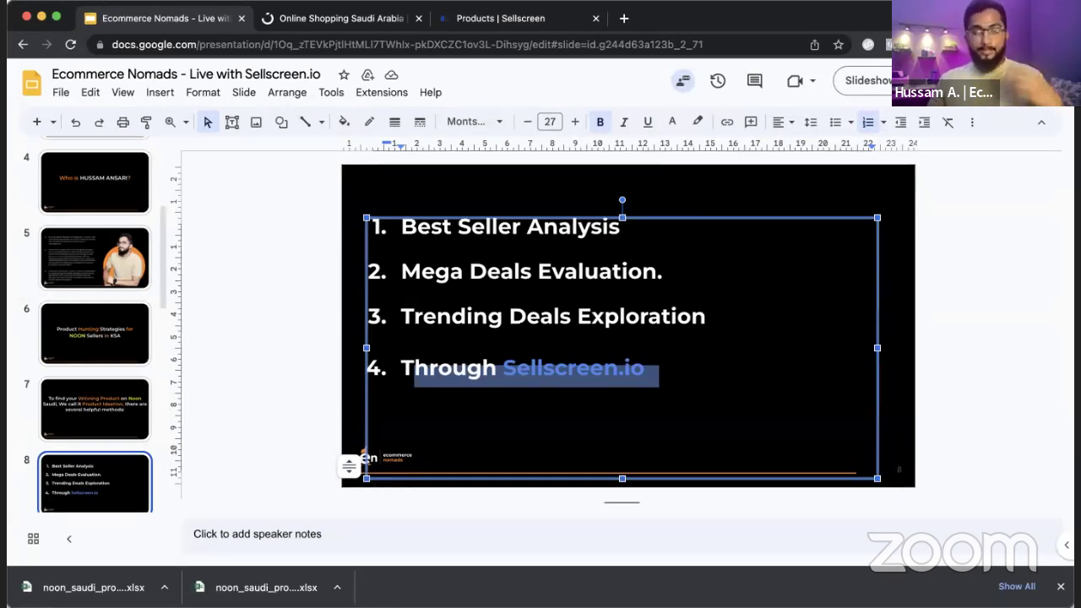
{"action": "key", "text": "Down"}
{"action": "key", "text": "Up"}
{"action": "key", "text": "Up"}
{"action": "key", "text": "Down"}
{"action": "key", "text": "Down"}
{"action": "key", "text": "Down"}
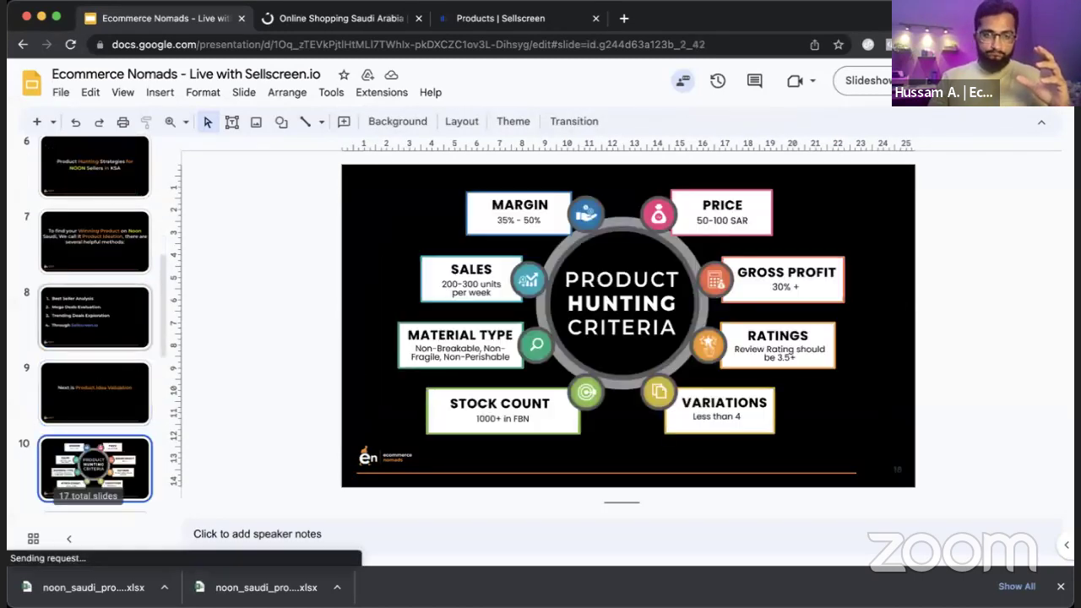
{"action": "key", "text": "Up"}
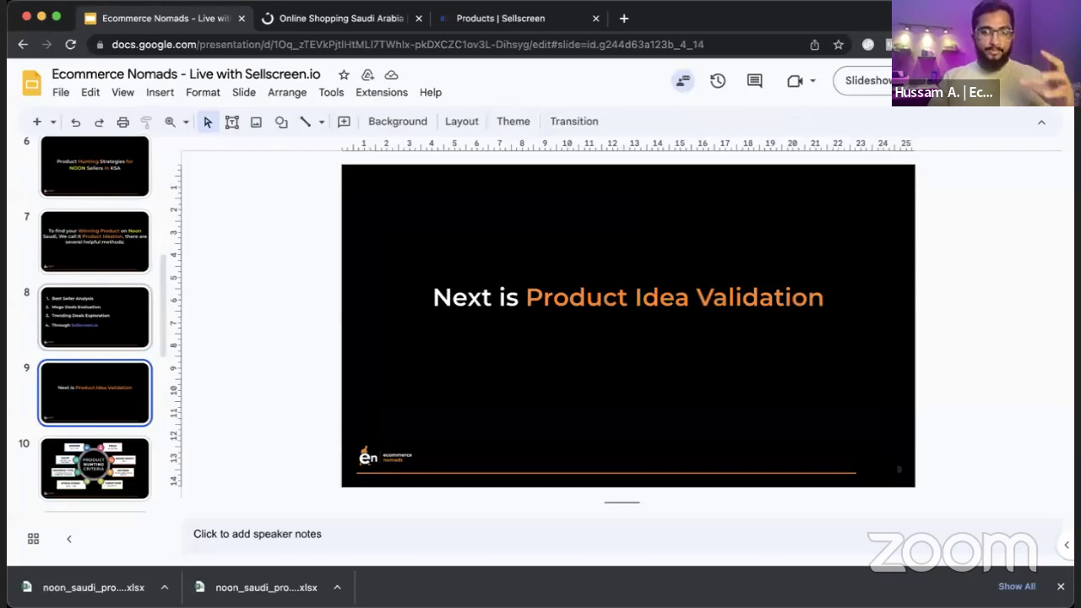
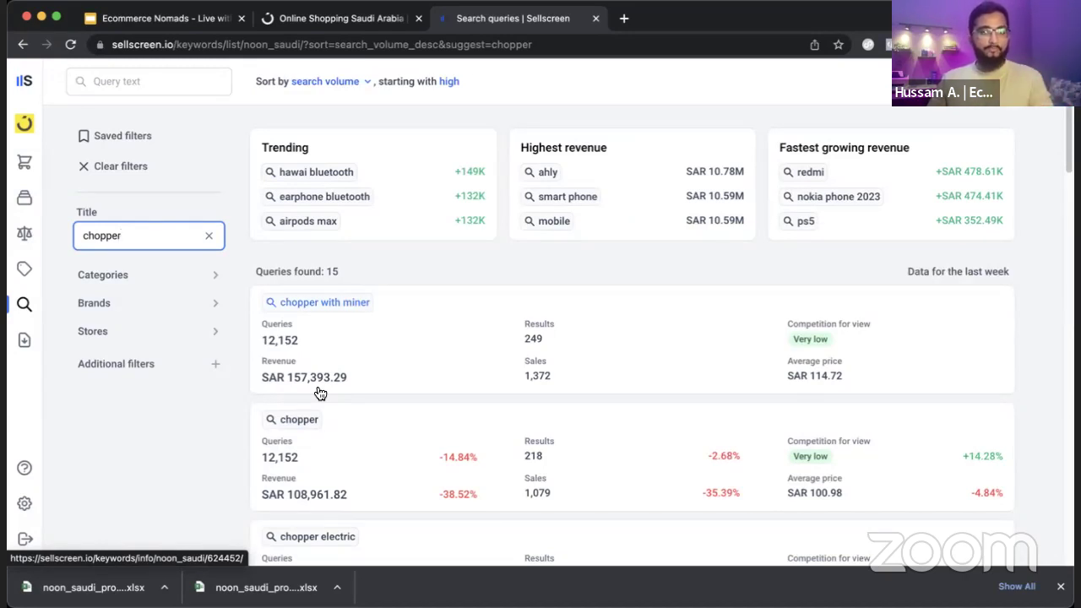
- Examine Sellscreen's search queries for "chopper", check the presentation briefly and return to the query list
{"action": "scroll", "coordinate": [381, 365], "scroll_direction": "down", "scroll_amount": 4}
{"action": "scroll", "coordinate": [386, 388], "scroll_direction": "down", "scroll_amount": 2}
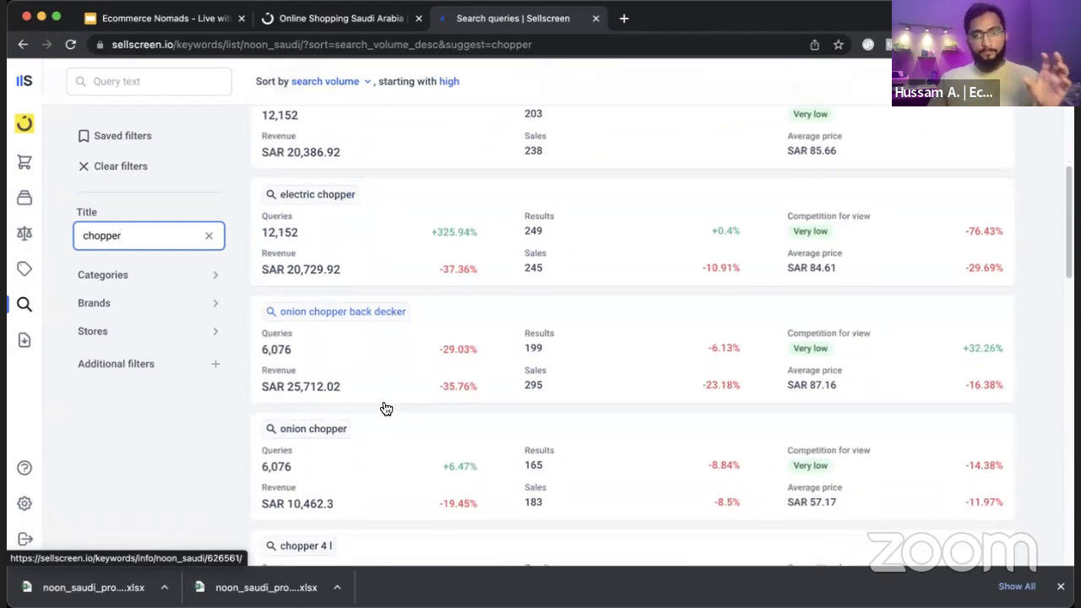
{"action": "scroll", "coordinate": [384, 404], "scroll_direction": "up", "scroll_amount": 6}
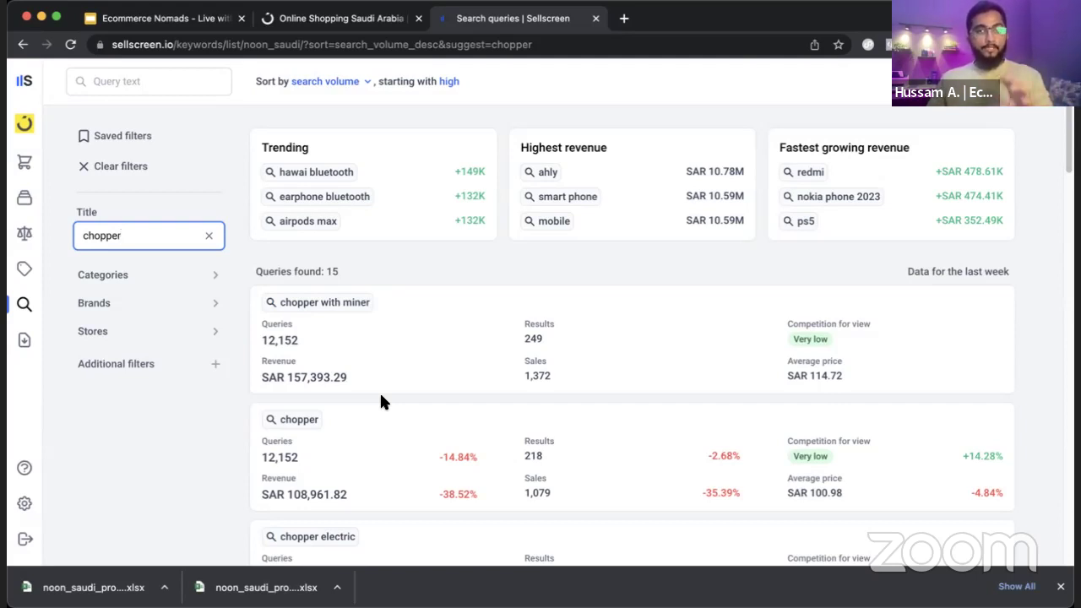
{"action": "left_click", "coordinate": [161, 18]}
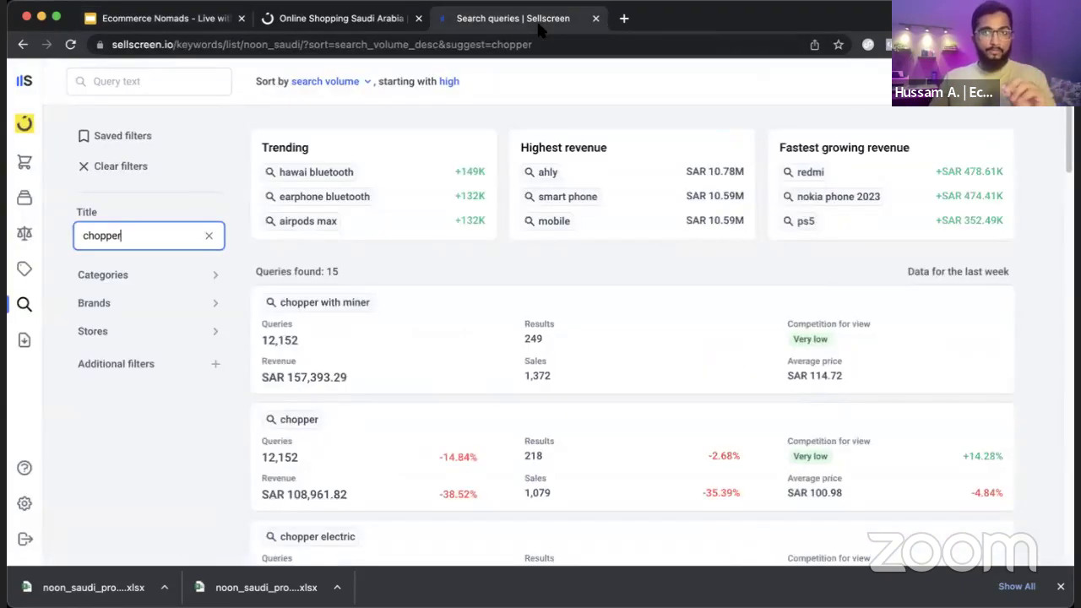
{"action": "left_click", "coordinate": [511, 18]}
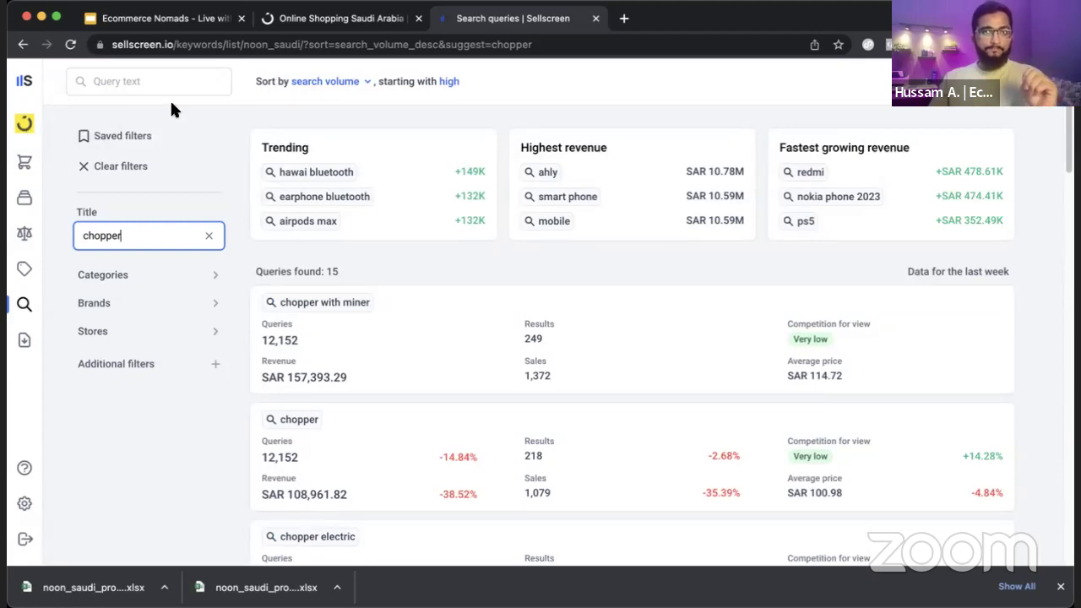
- Switch to noon's Saudi store page and open its Deals section
{"action": "left_click", "coordinate": [331, 20]}
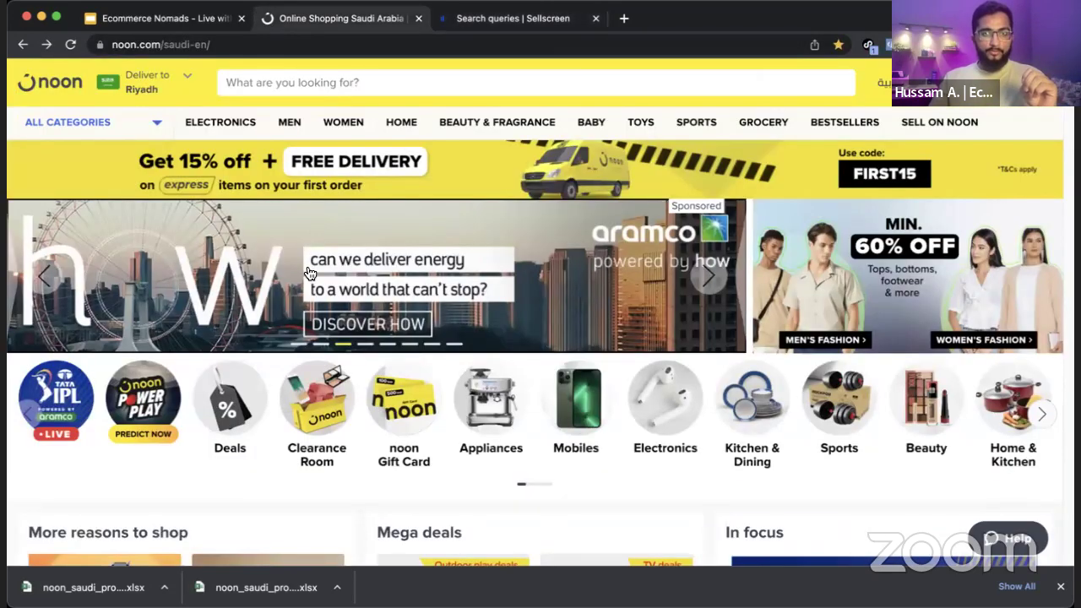
{"action": "scroll", "coordinate": [342, 289], "scroll_direction": "down", "scroll_amount": 2}
{"action": "scroll", "coordinate": [343, 283], "scroll_direction": "down", "scroll_amount": 3}
{"action": "scroll", "coordinate": [304, 272], "scroll_direction": "up", "scroll_amount": 3}
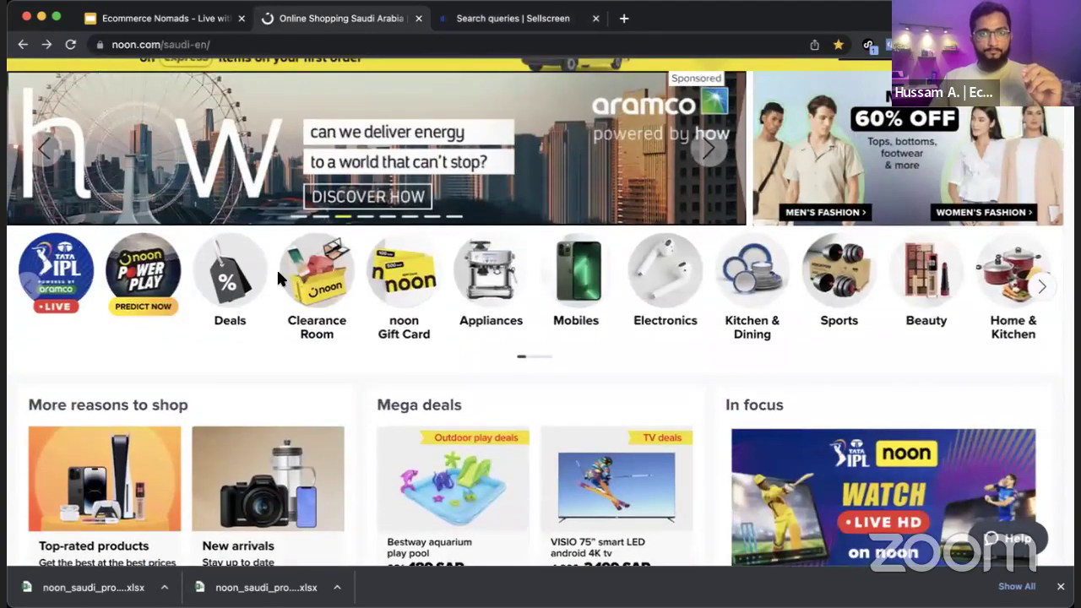
{"action": "left_click", "coordinate": [239, 270]}
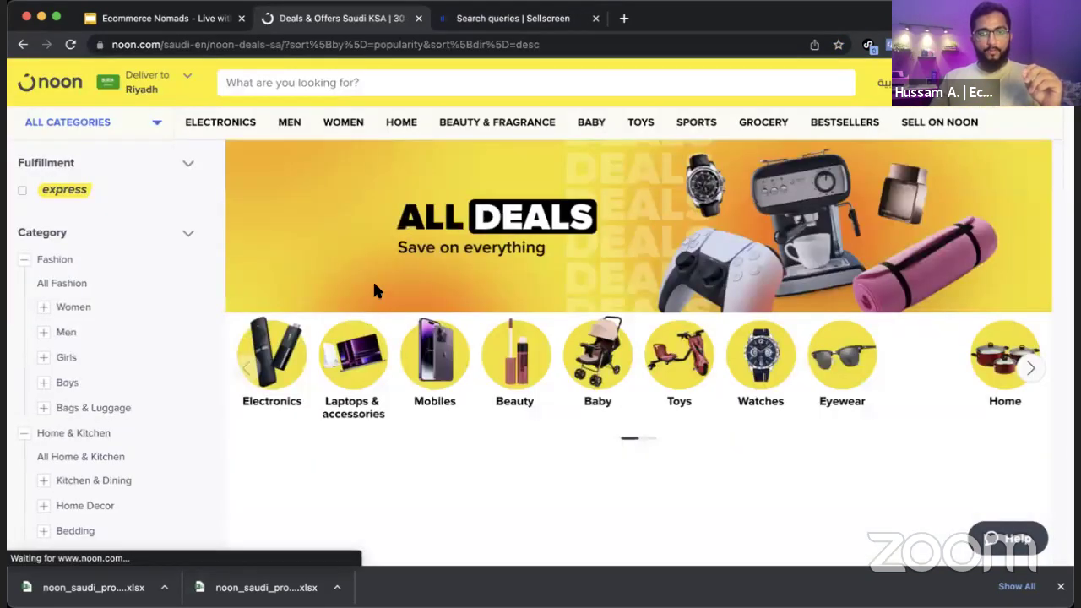
- Open the Philips 4-Piece ProMix Handblender from the "Best deals for you" section and copy its page link
{"action": "scroll", "coordinate": [388, 304], "scroll_direction": "down", "scroll_amount": 3}
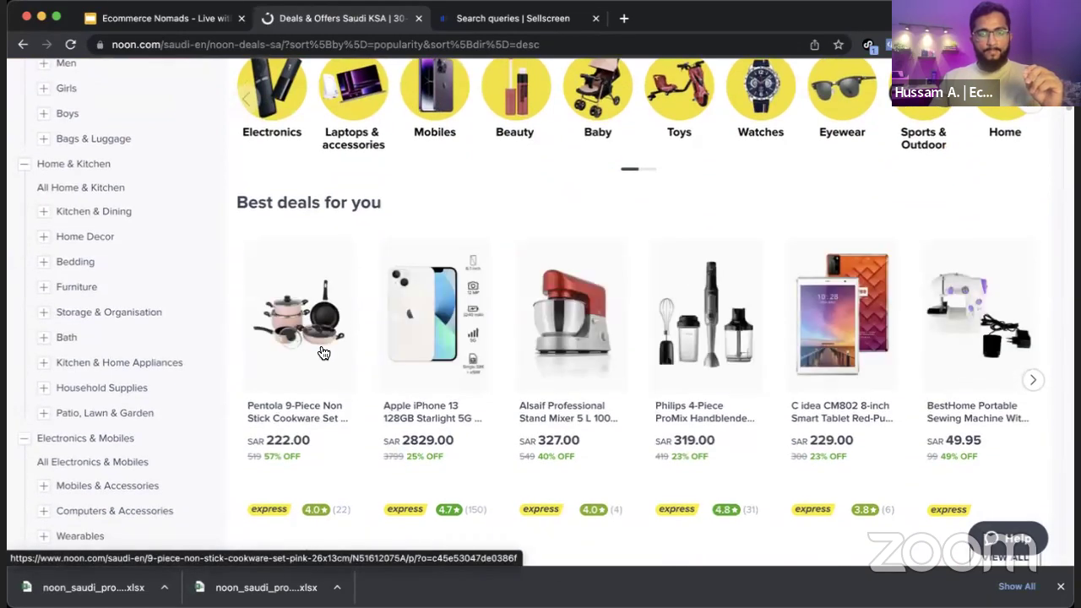
{"action": "scroll", "coordinate": [322, 355], "scroll_direction": "down", "scroll_amount": 2}
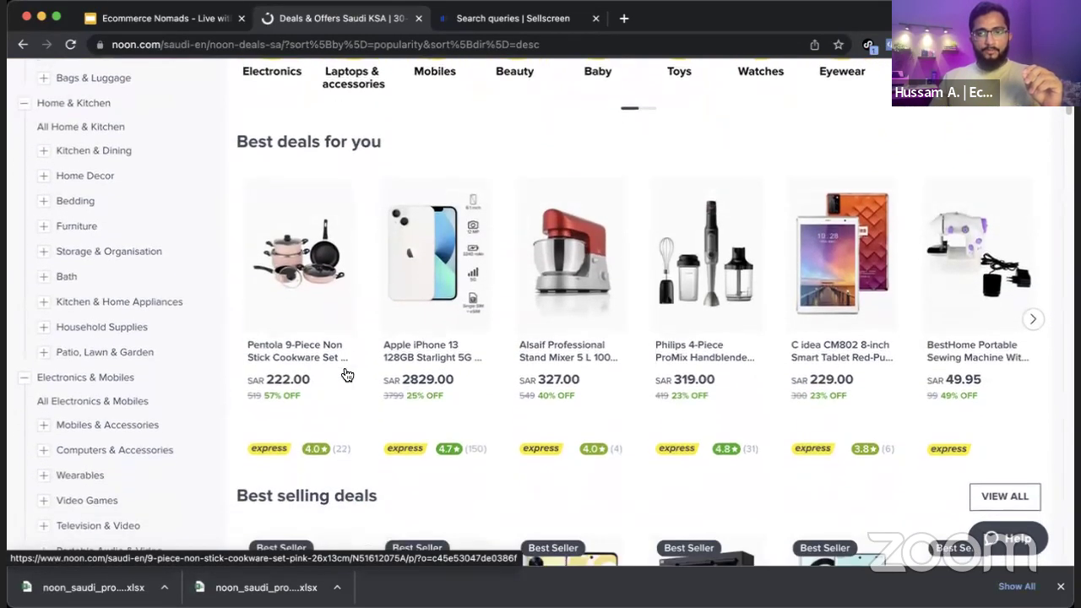
{"action": "scroll", "coordinate": [510, 349], "scroll_direction": "up", "scroll_amount": 1}
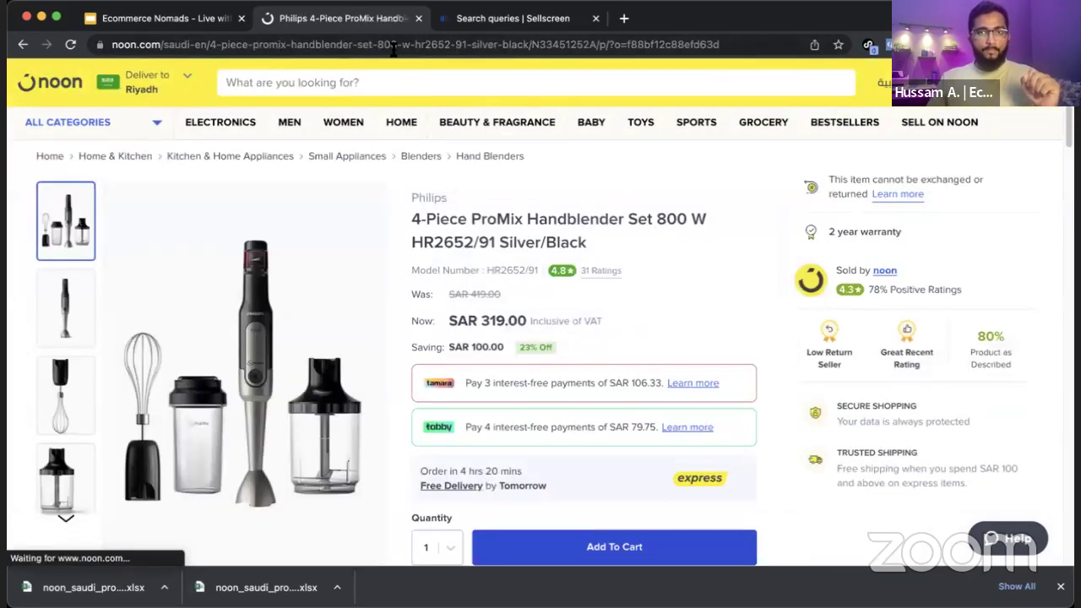
{"action": "left_click", "coordinate": [393, 48]}
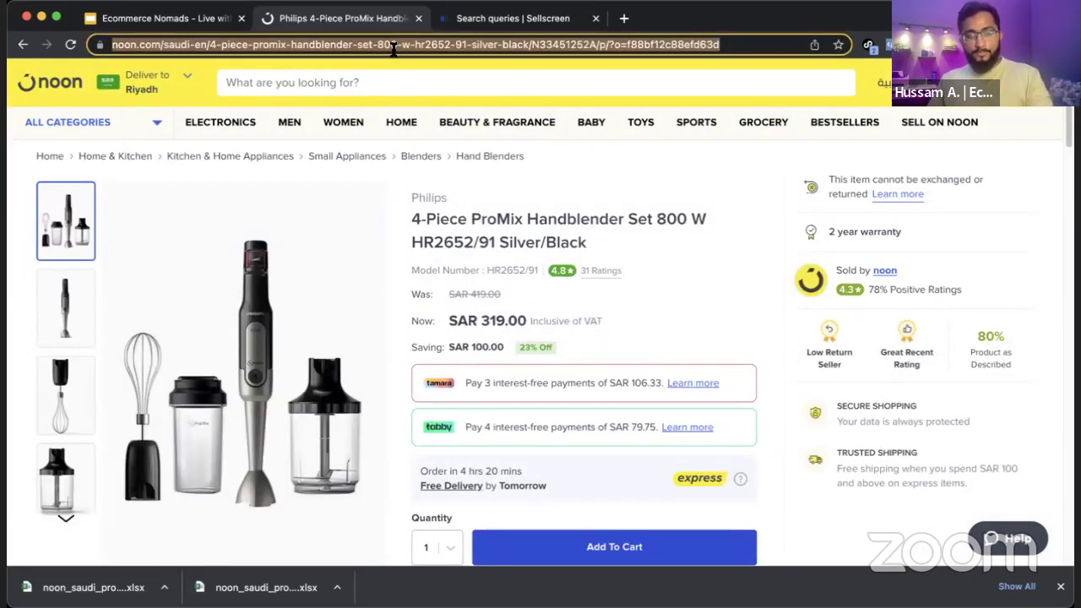
- Look up the copied handblender link in Sellscreen's noon Saudi product list and open the matching product
{"action": "left_click", "coordinate": [476, 17]}
{"action": "left_click", "coordinate": [156, 77]}
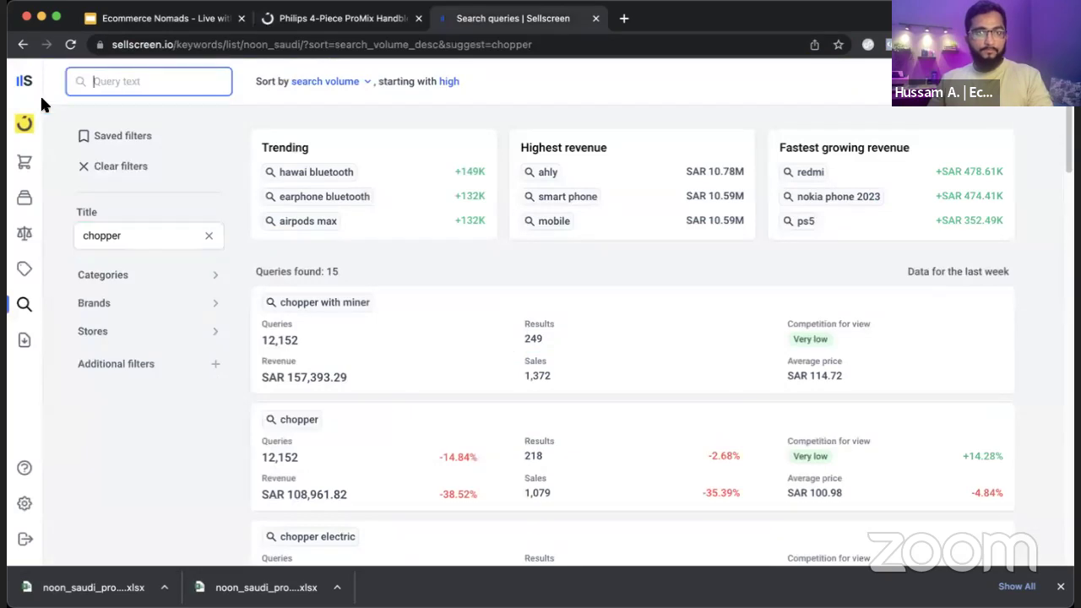
{"action": "left_click", "coordinate": [27, 121]}
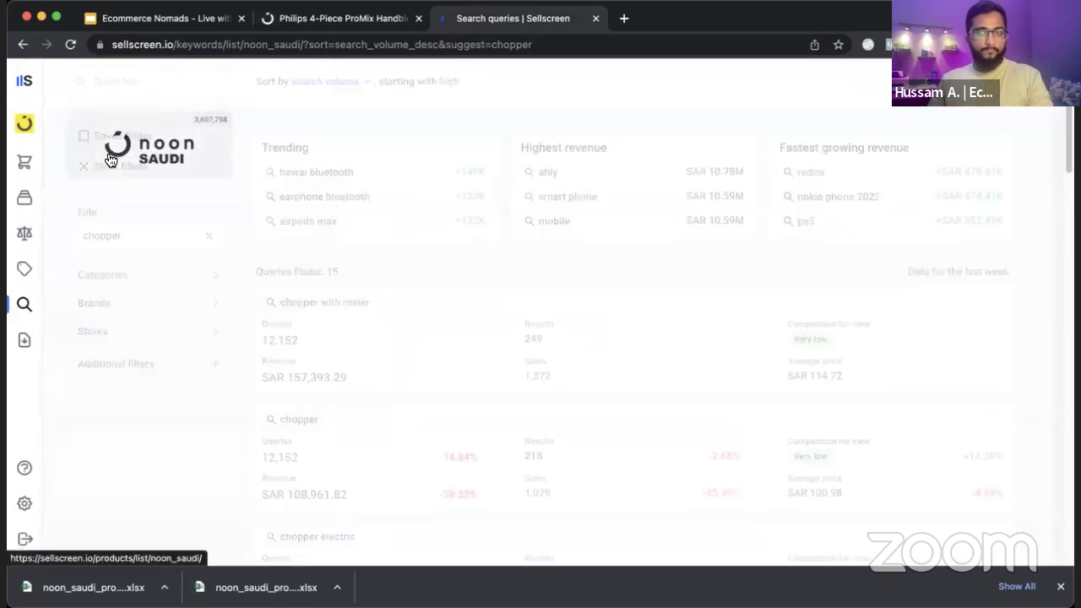
{"action": "left_click", "coordinate": [109, 161]}
{"action": "left_click", "coordinate": [188, 84]}
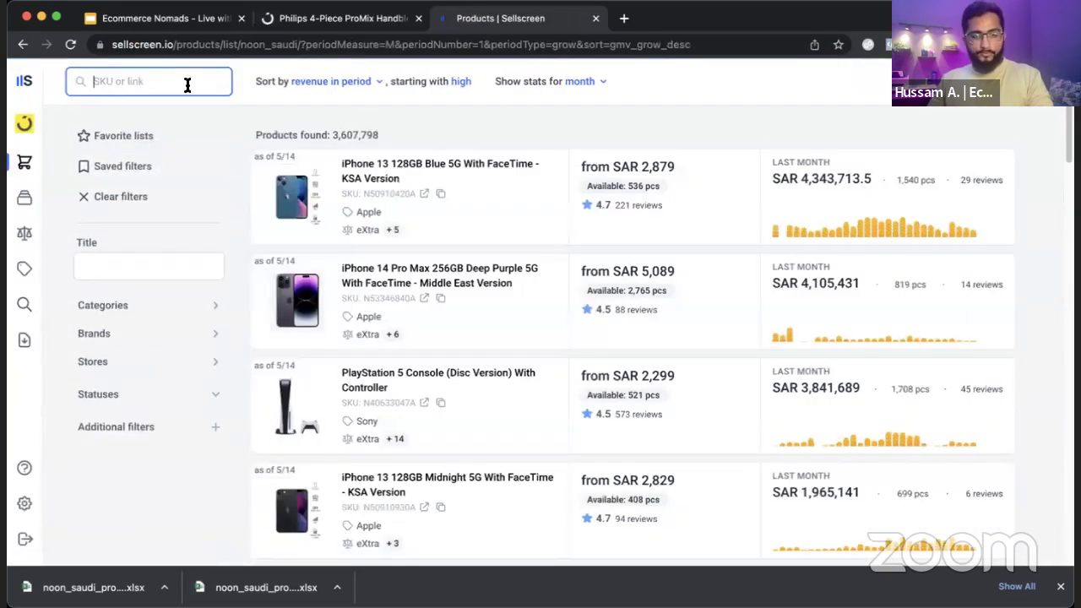
{"action": "key", "text": "super+v"}
{"action": "left_click", "coordinate": [203, 127]}
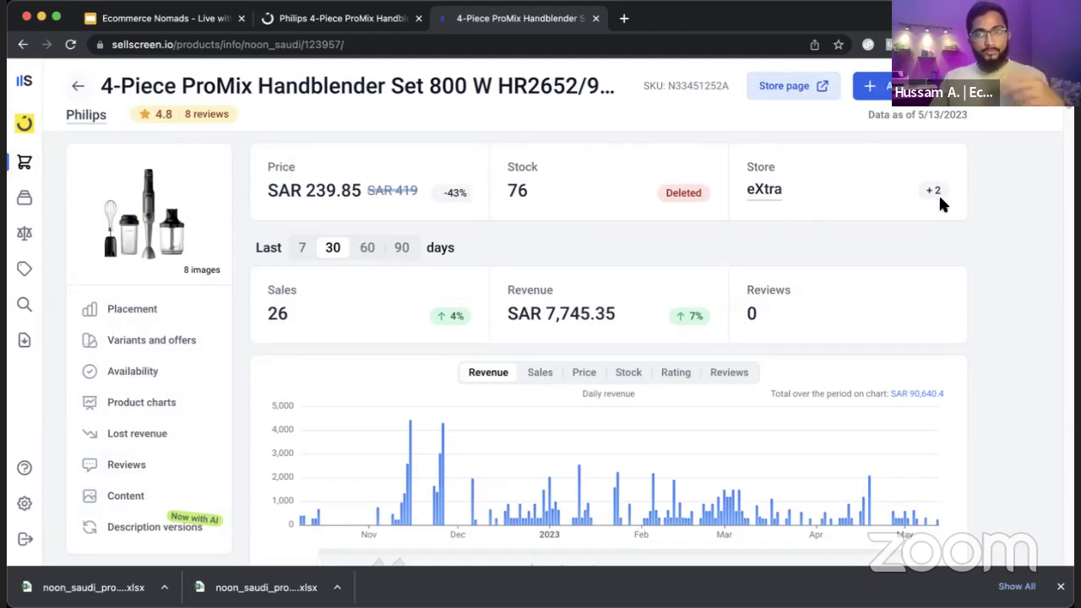
- Examine the handblender's 30-day revenue and sales, and open its Hand Blenders category listing in a separate tab
{"action": "left_click_drag", "start_coordinate": [545, 315], "coordinate": [631, 319]}
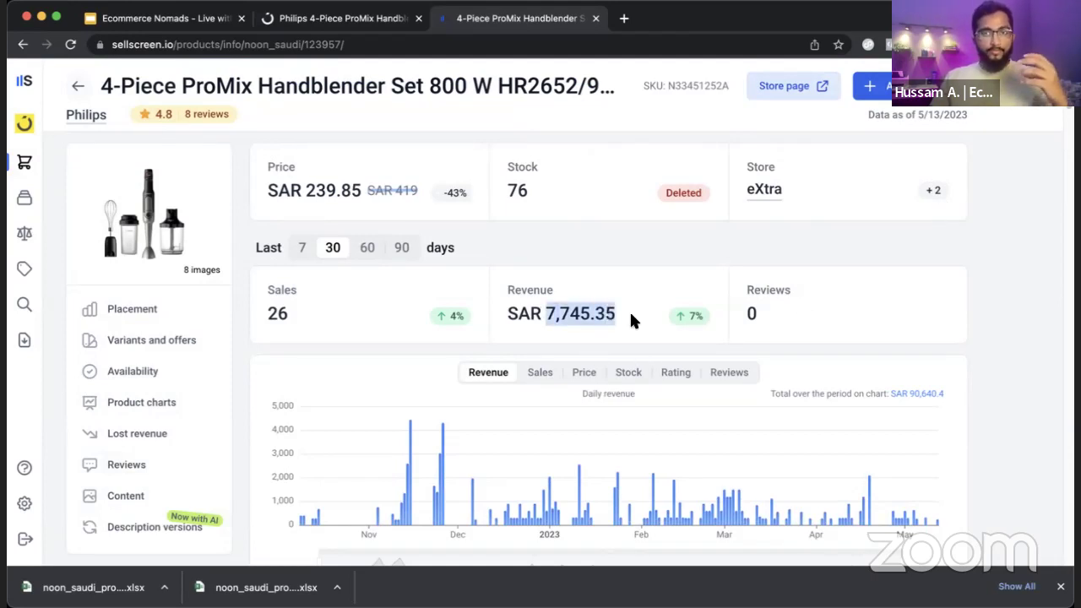
{"action": "left_click_drag", "start_coordinate": [278, 321], "coordinate": [340, 324]}
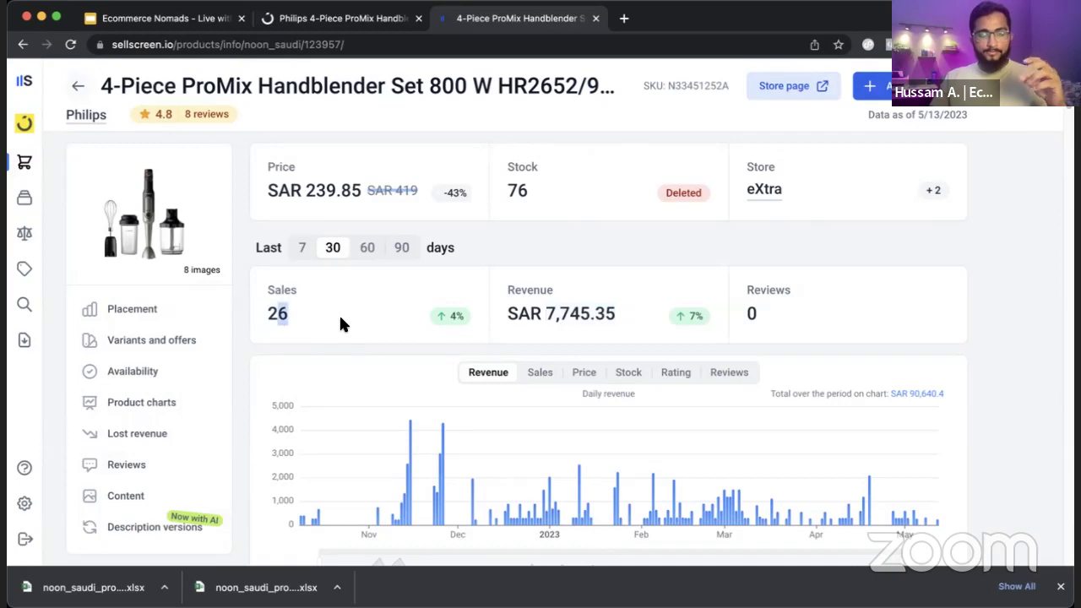
{"action": "scroll", "coordinate": [341, 321], "scroll_direction": "down", "scroll_amount": 3}
{"action": "scroll", "coordinate": [530, 355], "scroll_direction": "down", "scroll_amount": 5}
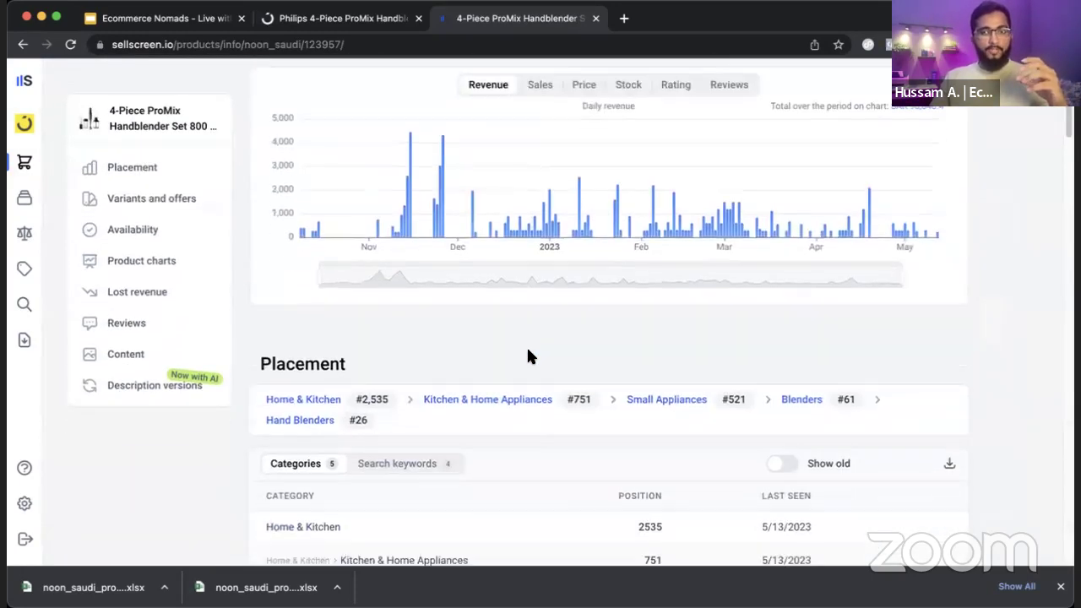
{"action": "left_click", "coordinate": [325, 315], "text": "super"}
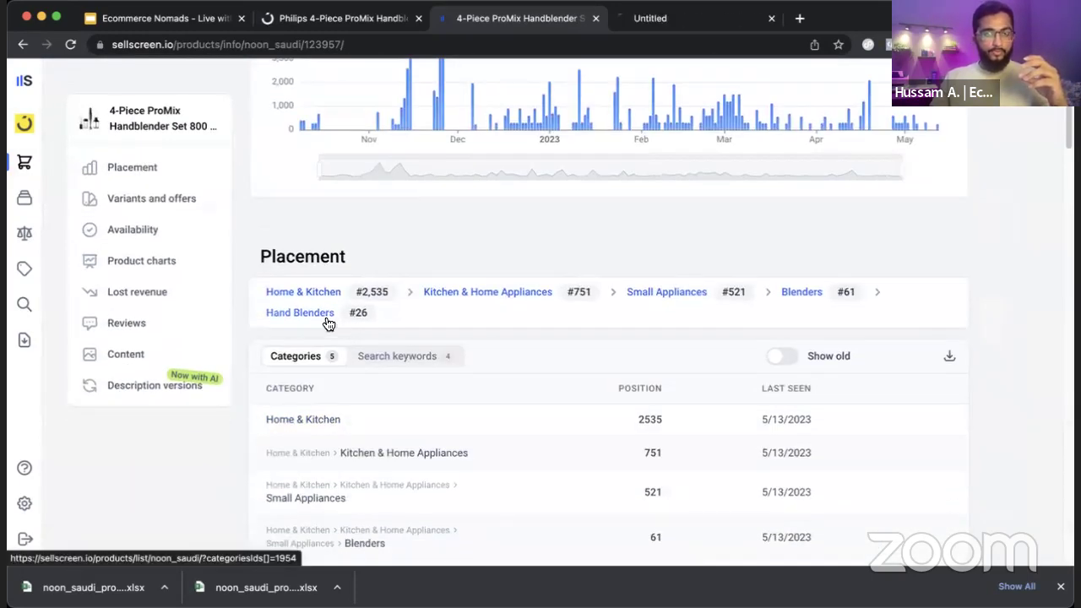
{"action": "left_click", "coordinate": [697, 18]}
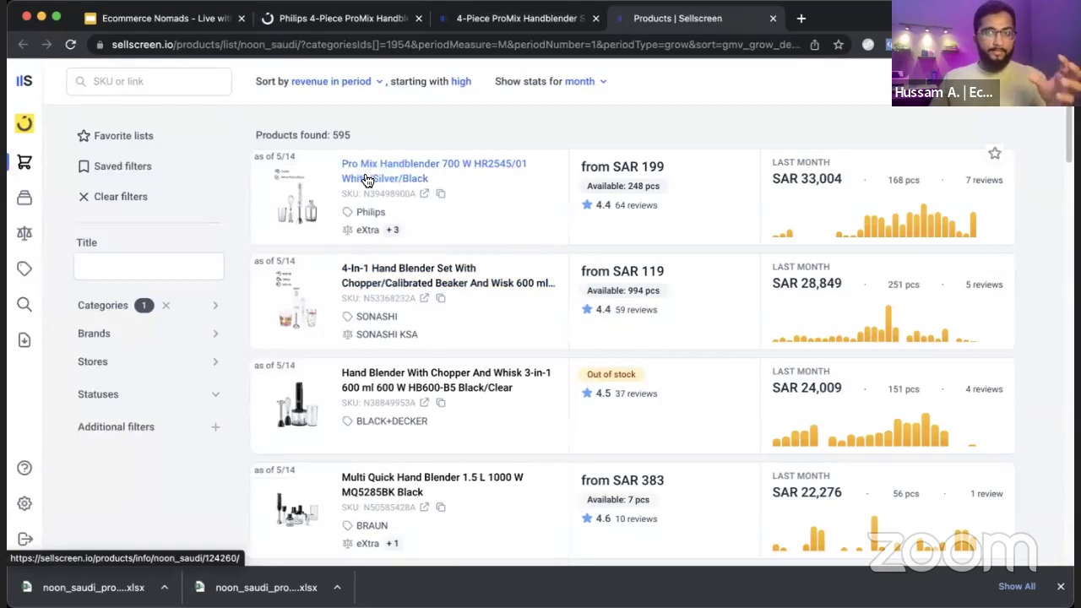
- Examine the best-earning Hand Blenders products, comparing their prices, monthly revenue, units sold and brands
{"action": "scroll", "coordinate": [429, 349], "scroll_direction": "down", "scroll_amount": 2}
{"action": "scroll", "coordinate": [430, 348], "scroll_direction": "down", "scroll_amount": 5}
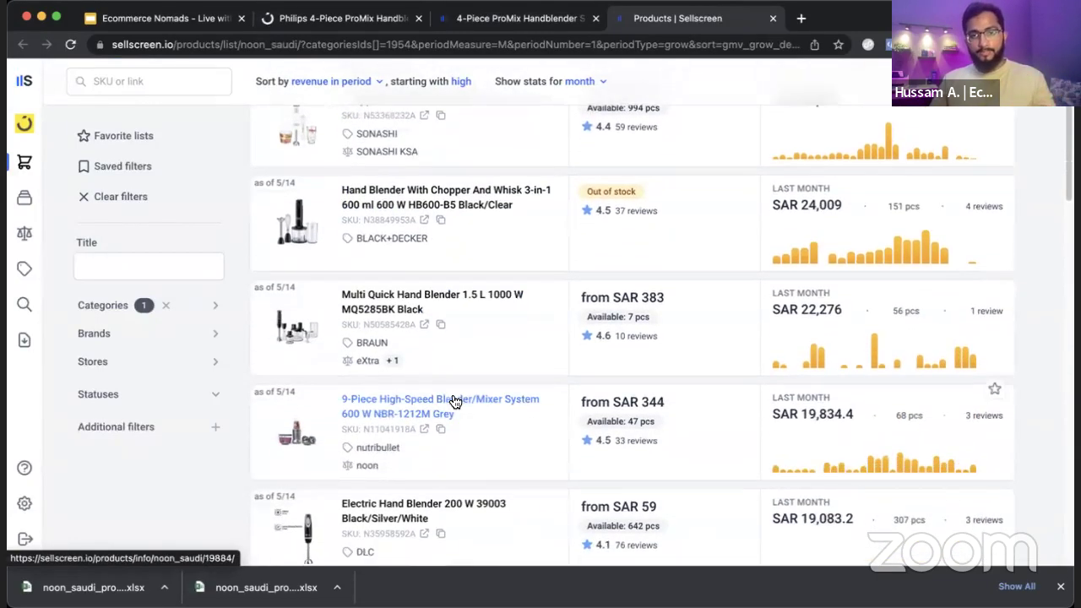
{"action": "scroll", "coordinate": [451, 394], "scroll_direction": "up", "scroll_amount": 5}
{"action": "scroll", "coordinate": [441, 291], "scroll_direction": "up", "scroll_amount": 2}
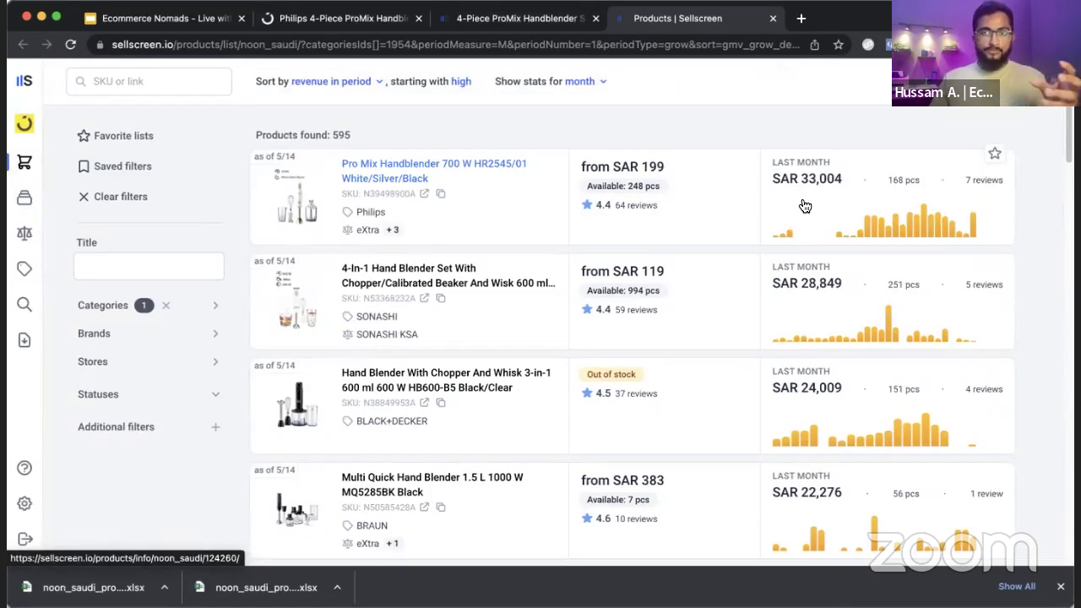
{"action": "scroll", "coordinate": [785, 279], "scroll_direction": "down", "scroll_amount": 1}
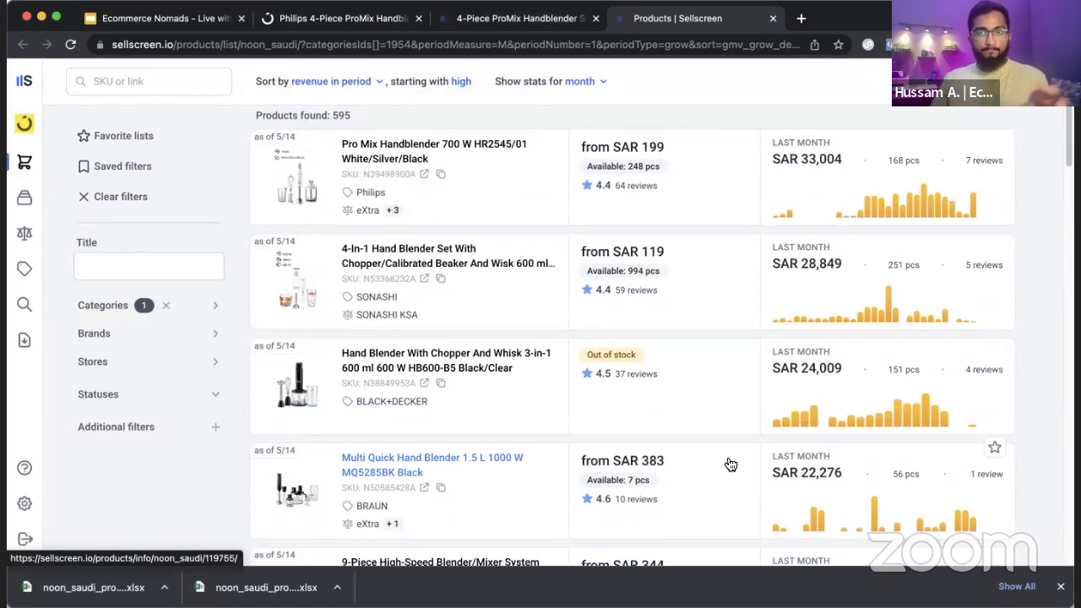
{"action": "scroll", "coordinate": [732, 465], "scroll_direction": "down", "scroll_amount": 1}
{"action": "scroll", "coordinate": [726, 460], "scroll_direction": "down", "scroll_amount": 1}
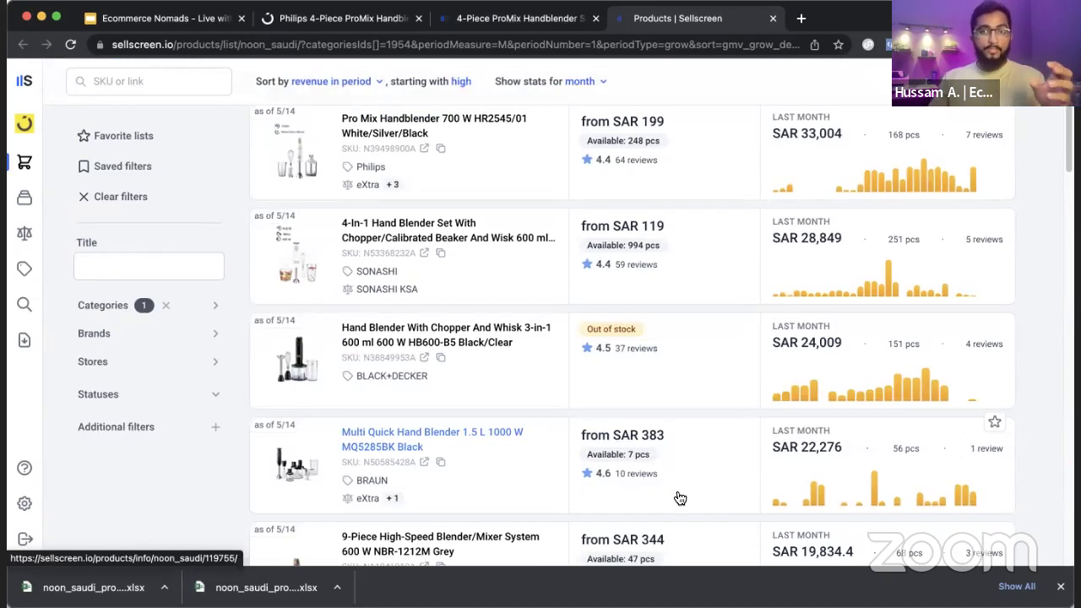
{"action": "scroll", "coordinate": [673, 482], "scroll_direction": "up", "scroll_amount": 3}
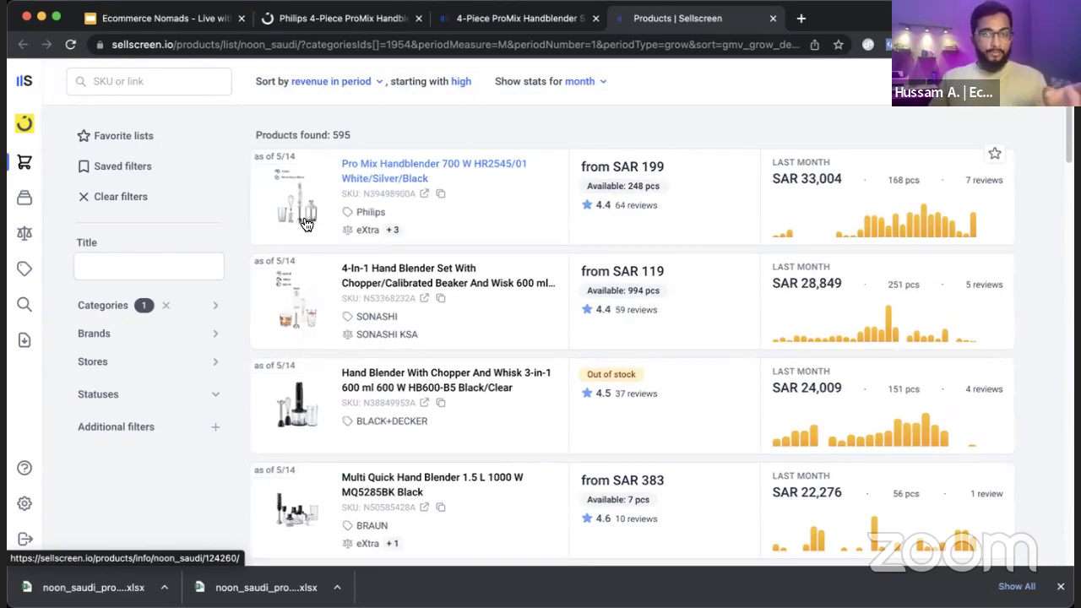
{"action": "scroll", "coordinate": [314, 253], "scroll_direction": "down", "scroll_amount": 3}
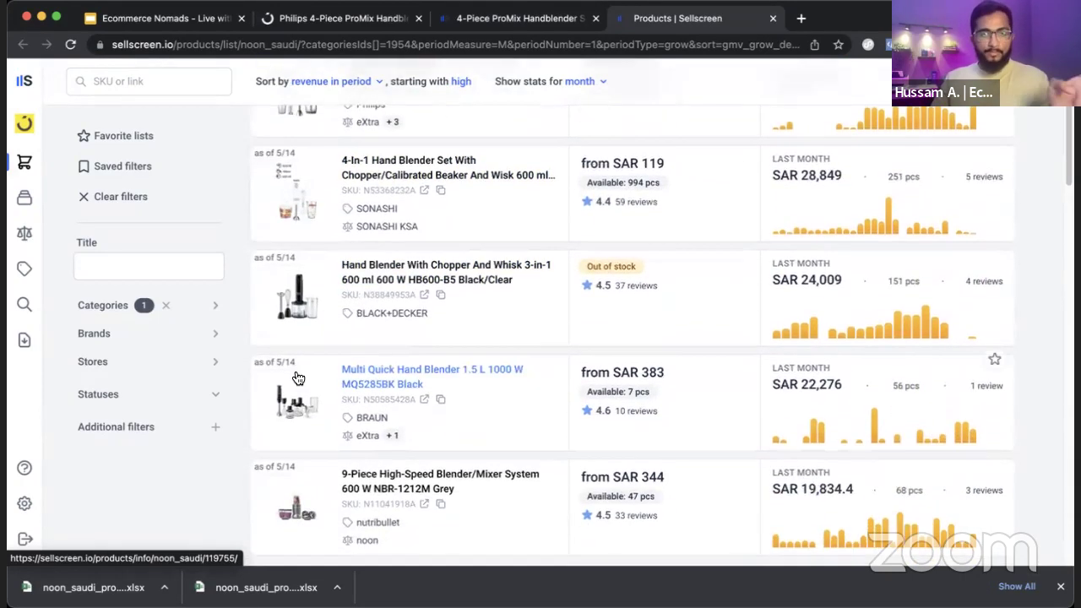
{"action": "scroll", "coordinate": [298, 381], "scroll_direction": "down", "scroll_amount": 3}
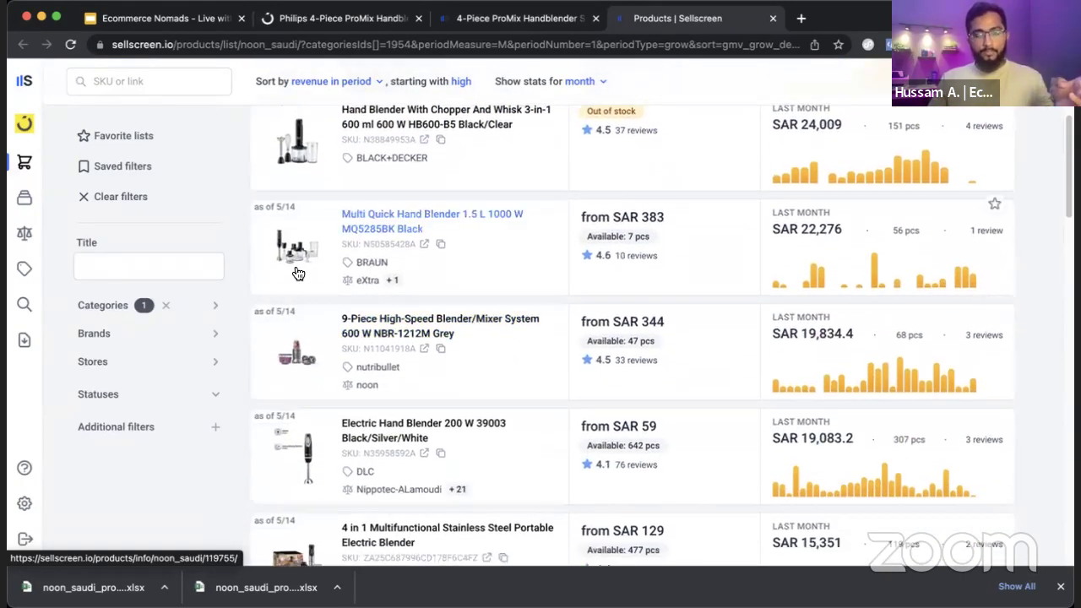
{"action": "scroll", "coordinate": [296, 273], "scroll_direction": "up", "scroll_amount": 6}
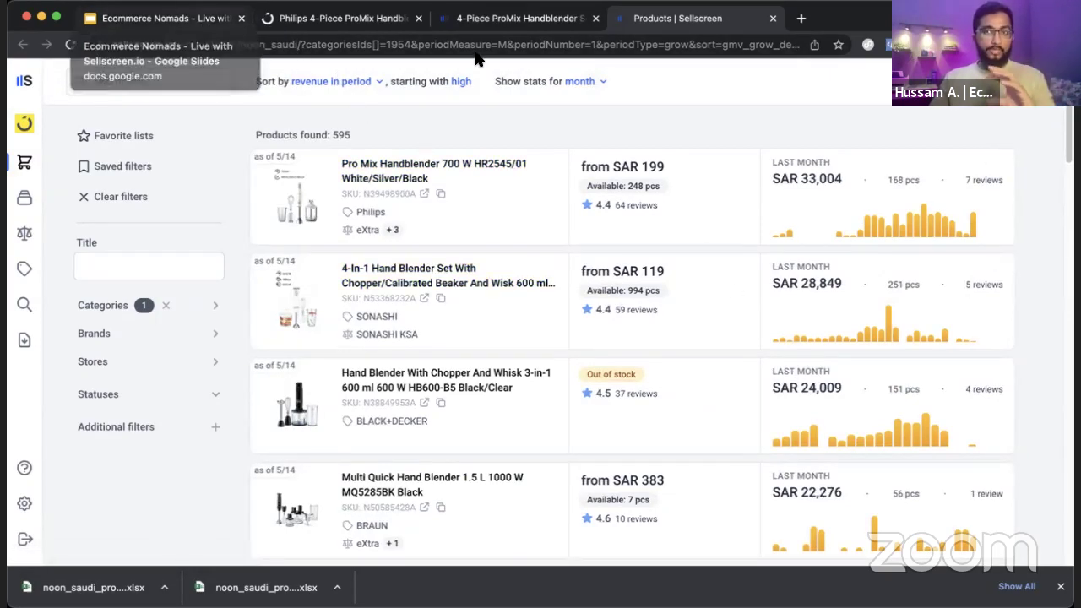
- Reload the full noon Saudi product list in the handblender's tab and filter it to the Home & Kitchen category
{"action": "left_click", "coordinate": [498, 19]}
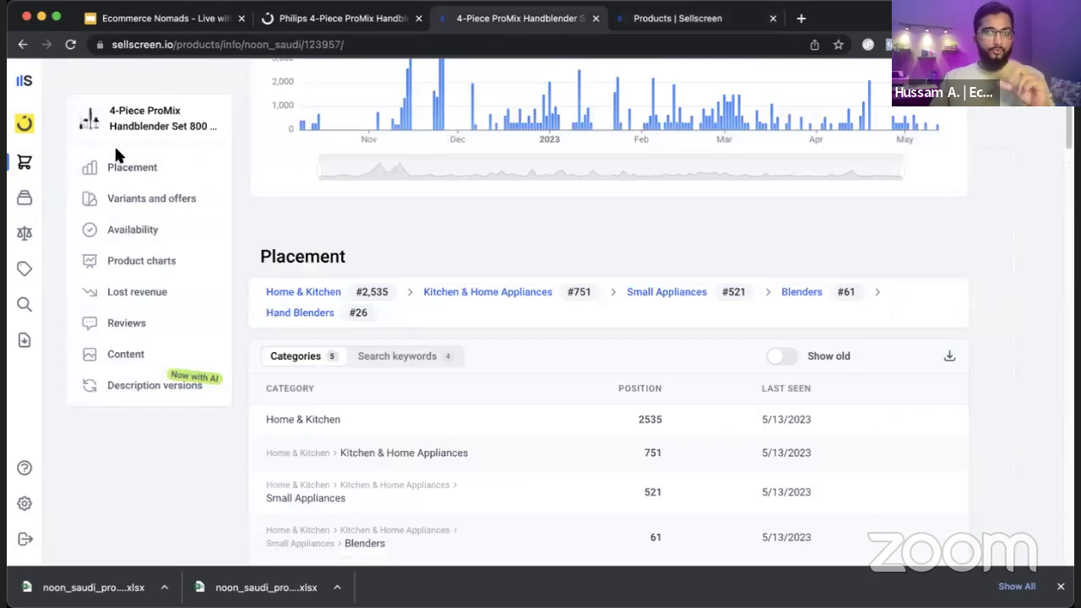
{"action": "left_click", "coordinate": [41, 132]}
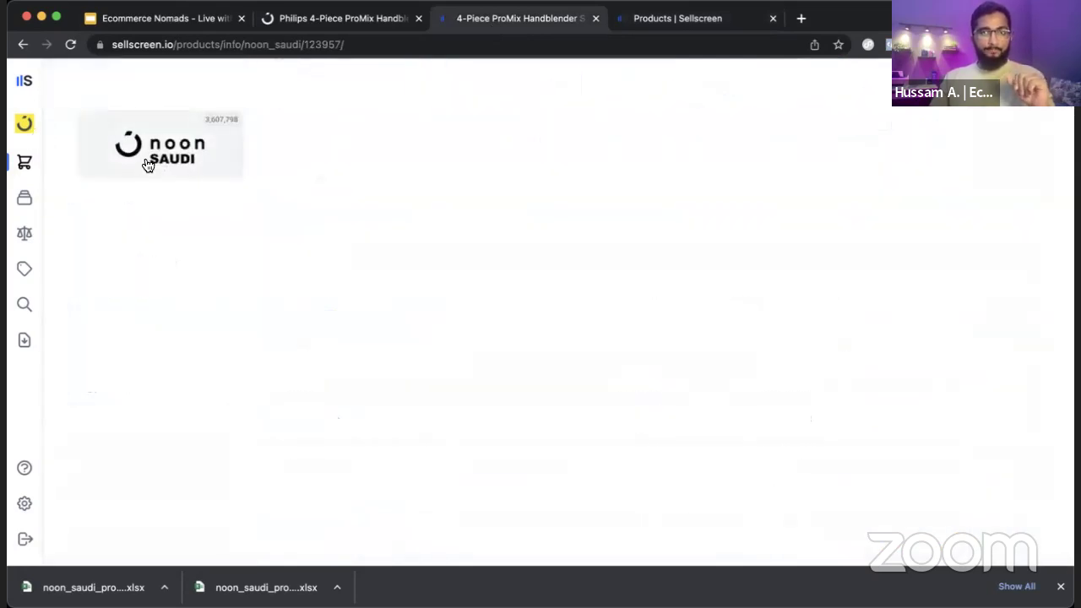
{"action": "left_click", "coordinate": [144, 163]}
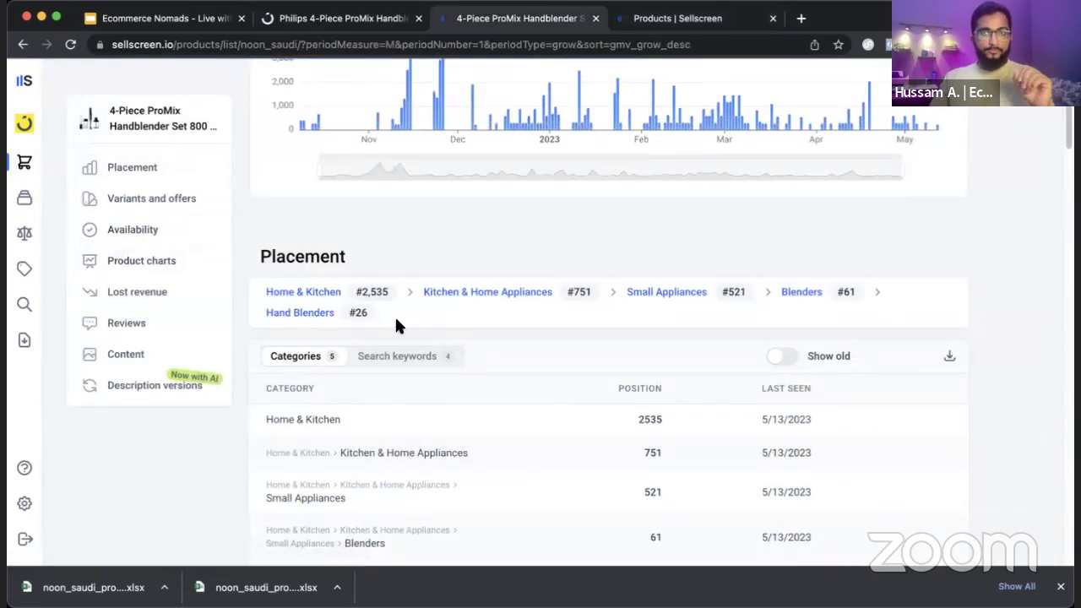
{"action": "scroll", "coordinate": [363, 300], "scroll_direction": "up", "scroll_amount": 5}
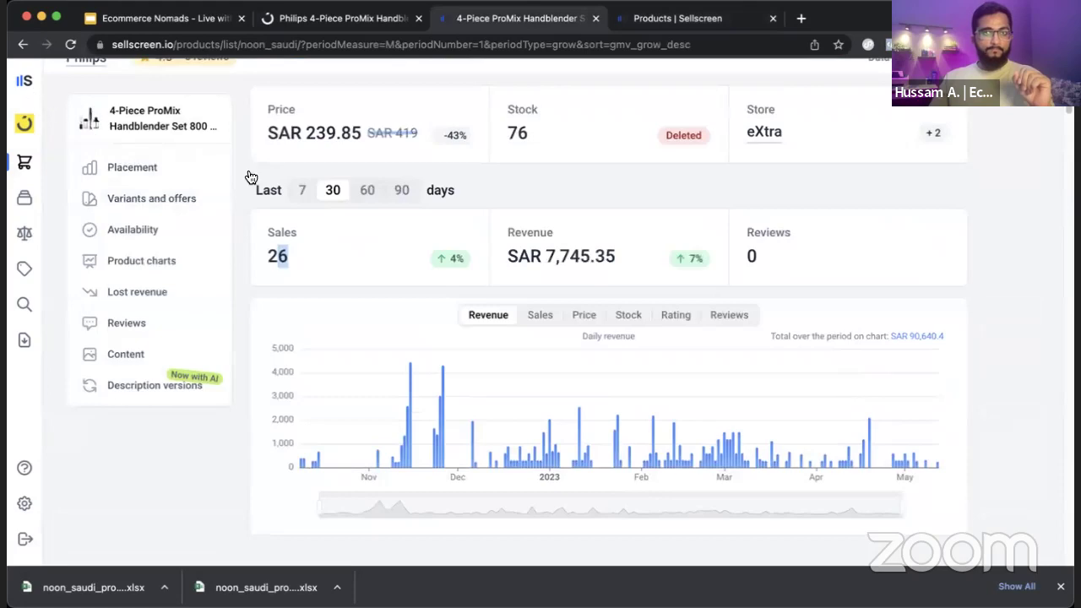
{"action": "left_click", "coordinate": [175, 44]}
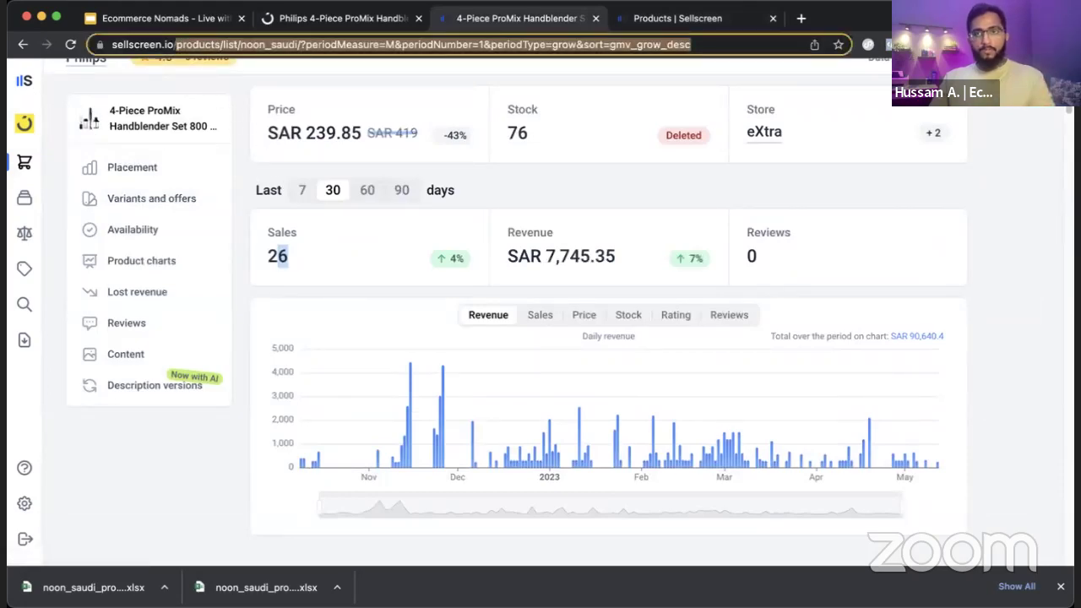
{"action": "key", "text": "Return"}
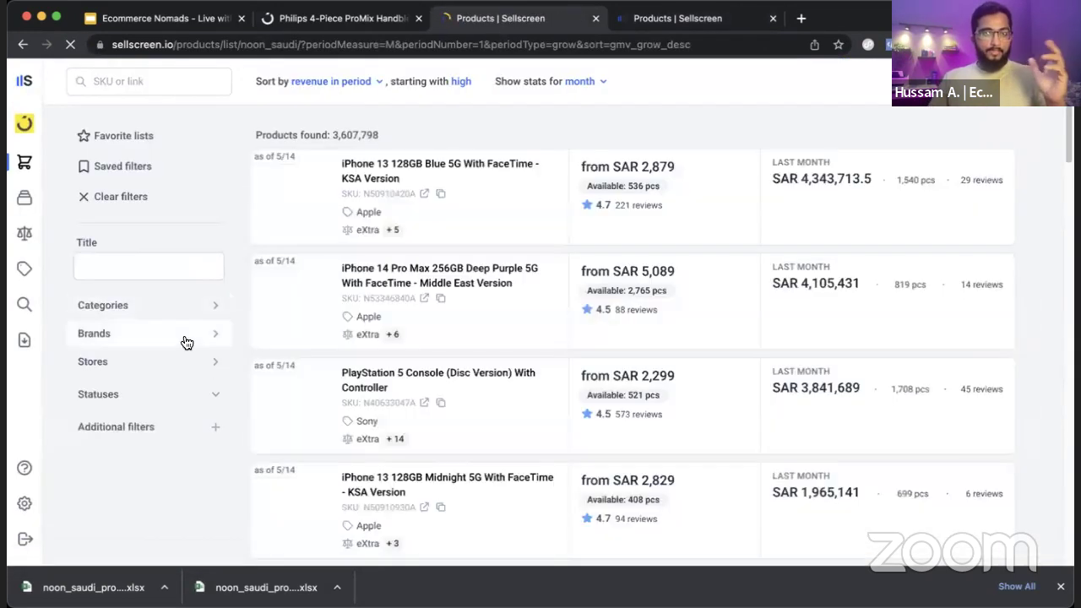
{"action": "left_click", "coordinate": [195, 317]}
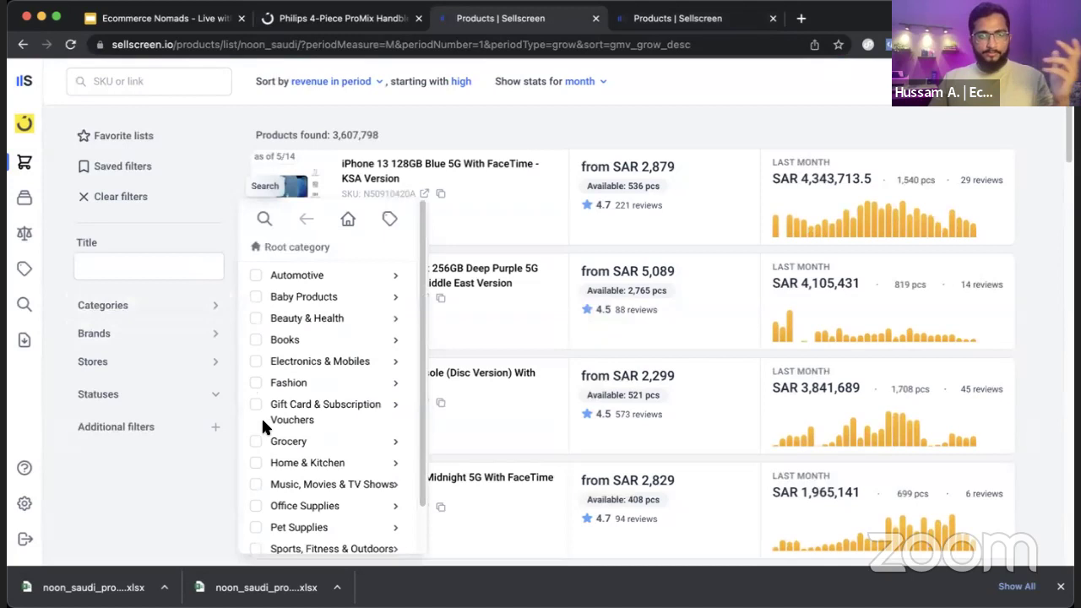
{"action": "left_click", "coordinate": [256, 463]}
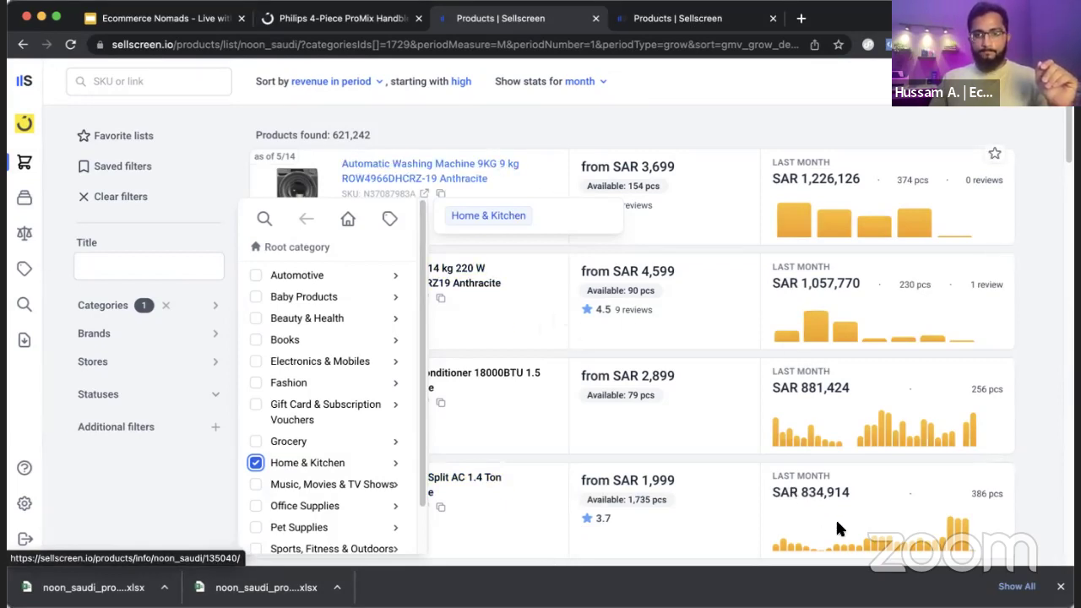
- Switch to the exported noon Saudi product list in Excel and filter the Product column to names containing "chopper"
{"action": "key", "text": "super+Tab"}
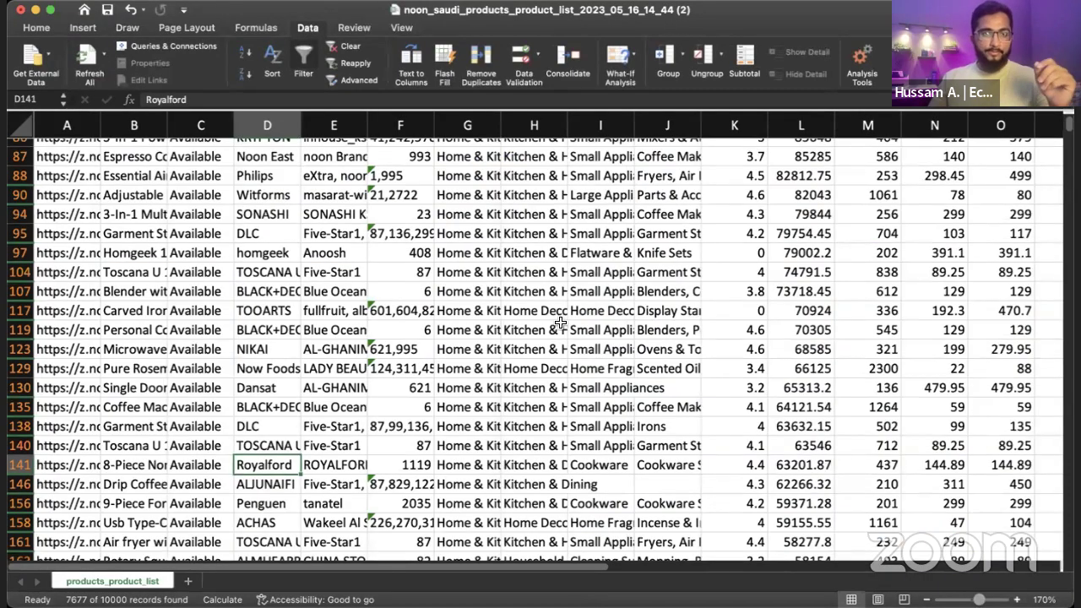
{"action": "scroll", "coordinate": [560, 321], "scroll_direction": "up", "scroll_amount": 3}
{"action": "scroll", "coordinate": [560, 321], "scroll_direction": "up", "scroll_amount": 5}
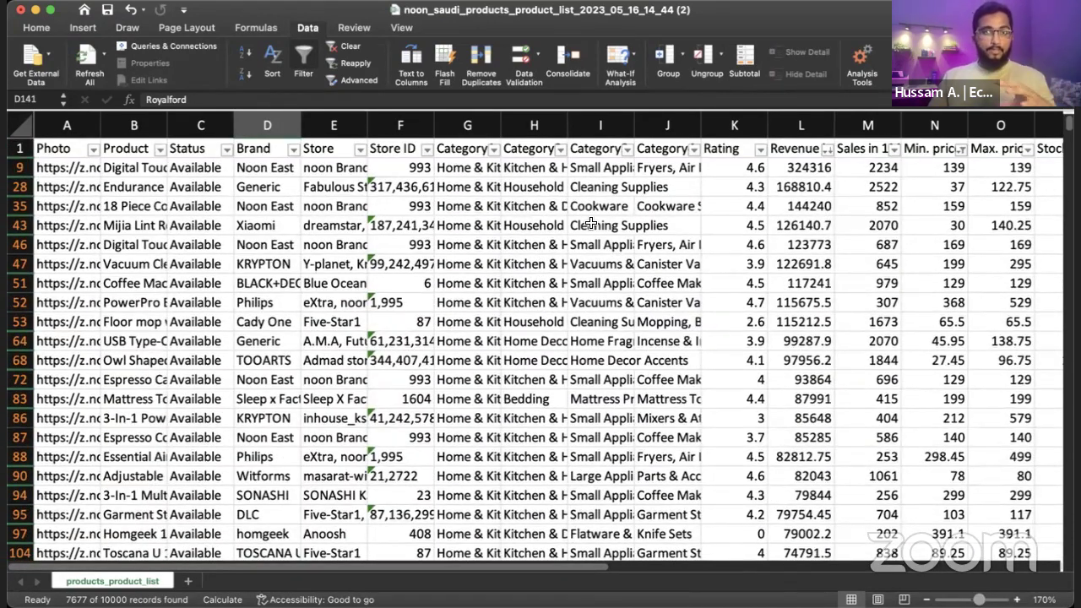
{"action": "left_click", "coordinate": [159, 149]}
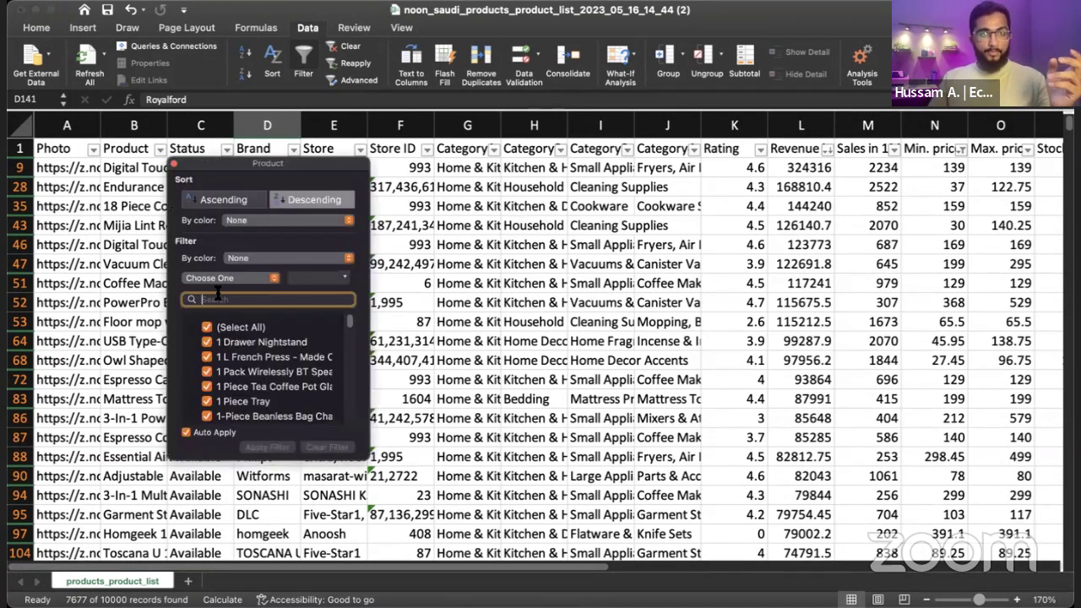
{"action": "type", "text": "ch"}
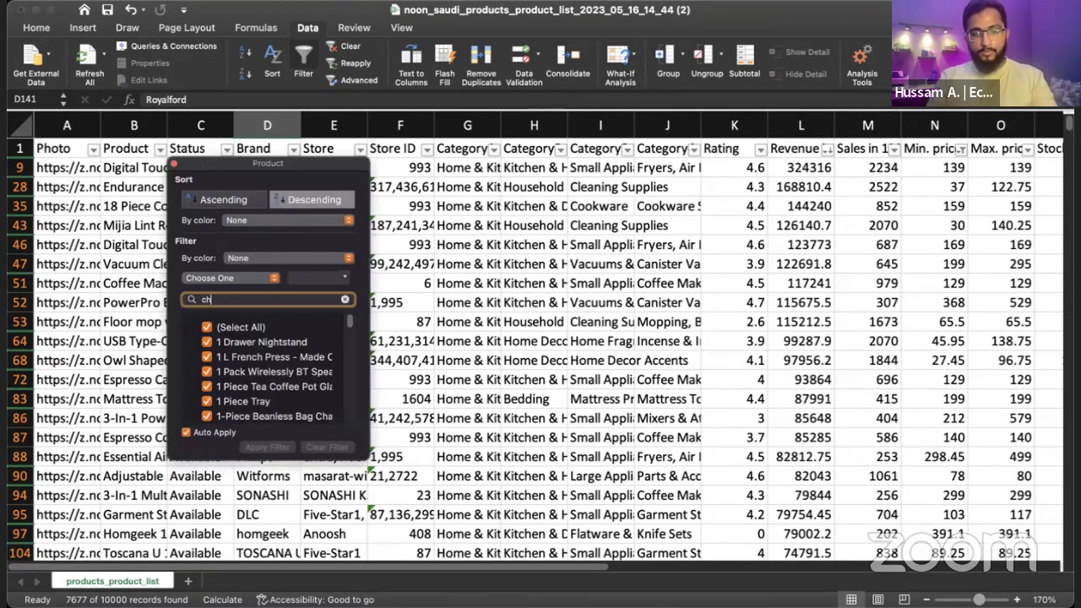
{"action": "type", "text": "opper"}
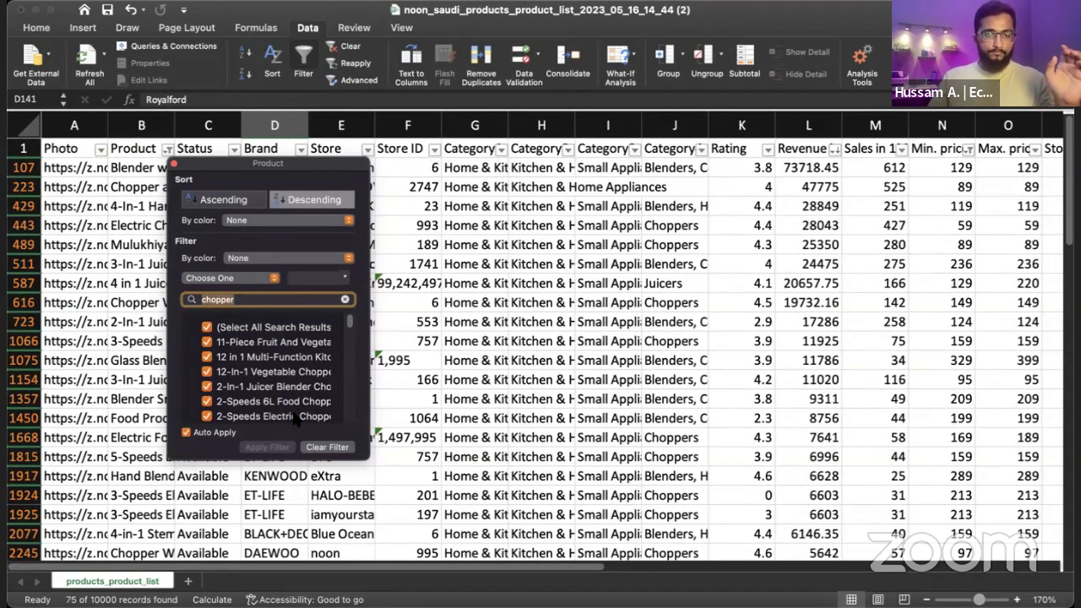
{"action": "left_click", "coordinate": [417, 351]}
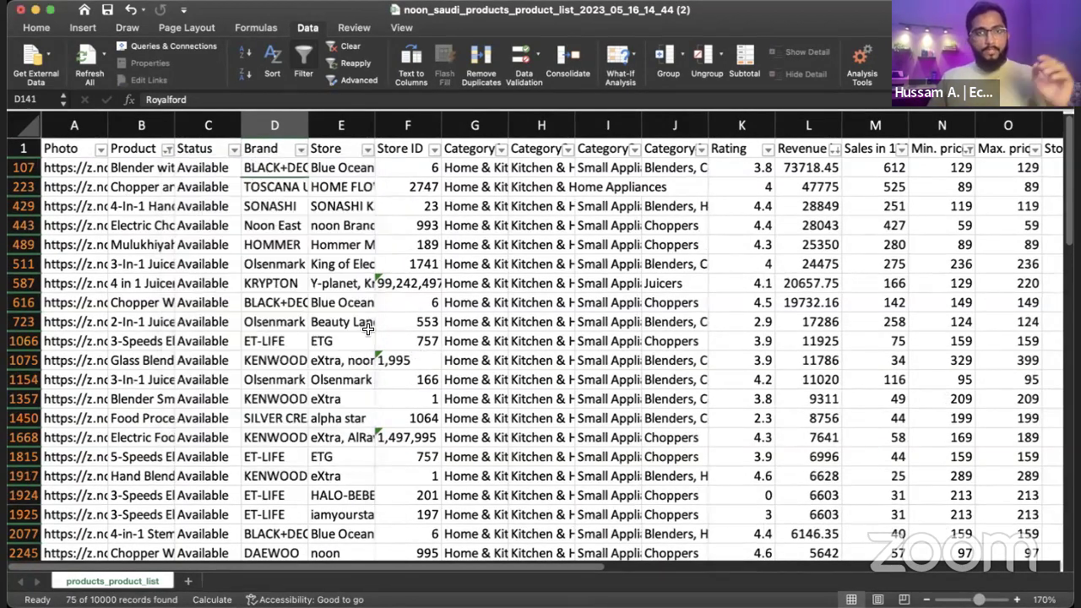
- Look through the product names in the filtered chopper list
{"action": "left_click_drag", "start_coordinate": [120, 169], "coordinate": [158, 532]}
{"action": "scroll", "coordinate": [165, 507], "scroll_direction": "up", "scroll_amount": 10}
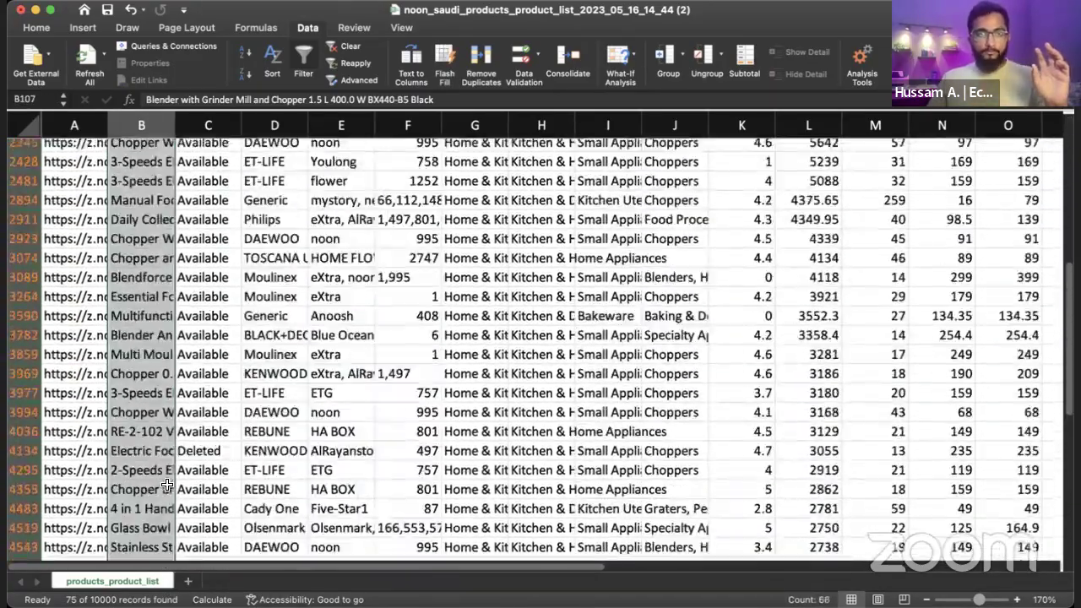
{"action": "scroll", "coordinate": [166, 471], "scroll_direction": "up", "scroll_amount": 3}
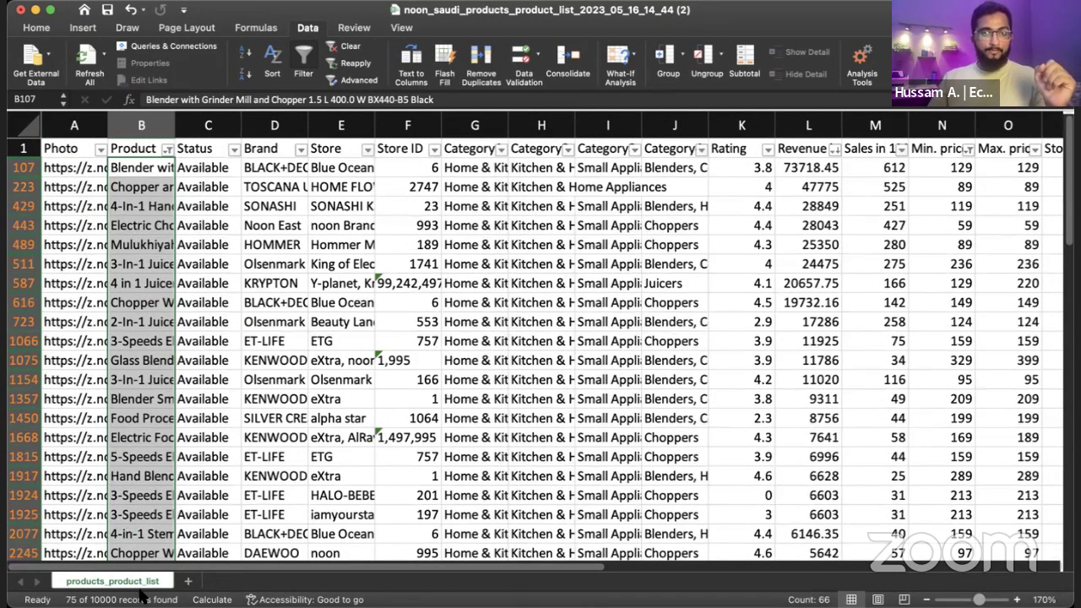
- Add a new worksheet and copy the Photo to Revenue columns, headers included, for the chopper rows down to row 2245 into it
{"action": "left_click", "coordinate": [187, 582]}
{"action": "left_click", "coordinate": [139, 581]}
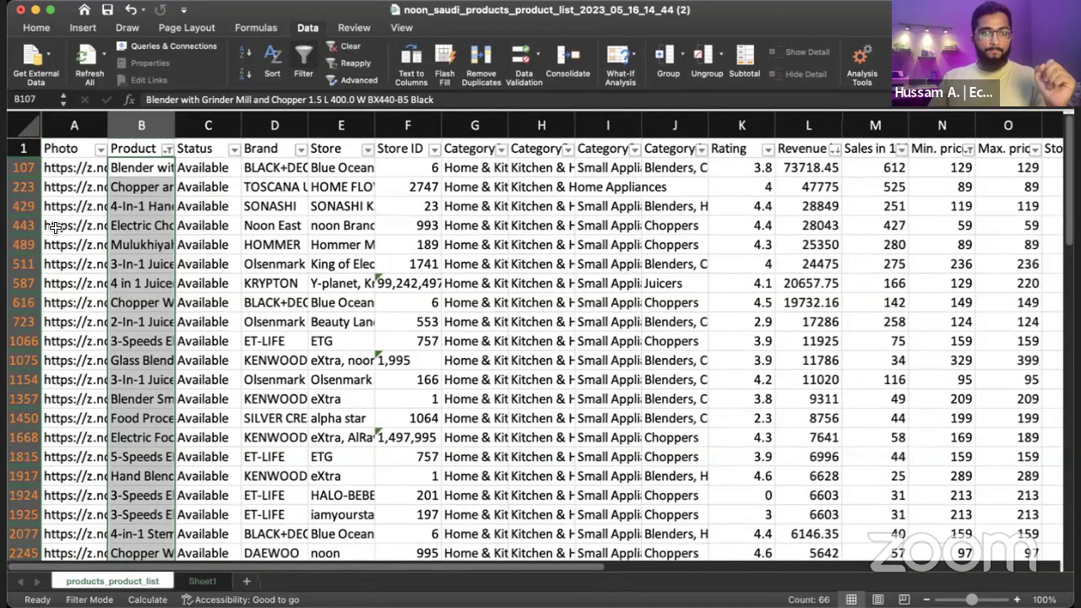
{"action": "left_click_drag", "start_coordinate": [67, 150], "coordinate": [818, 553]}
{"action": "key", "text": "super+c"}
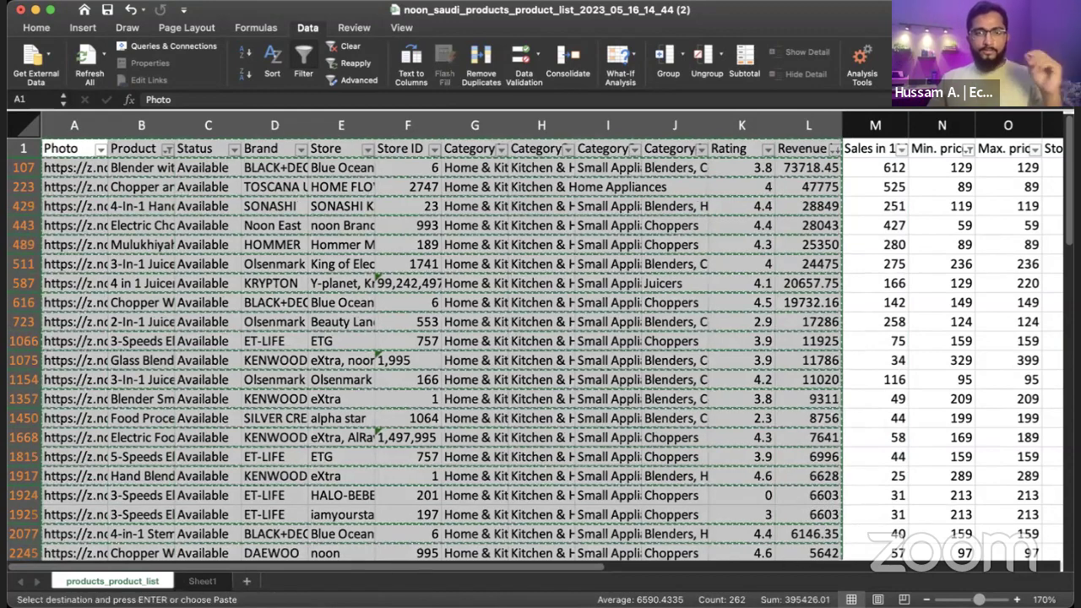
{"action": "left_click", "coordinate": [202, 582]}
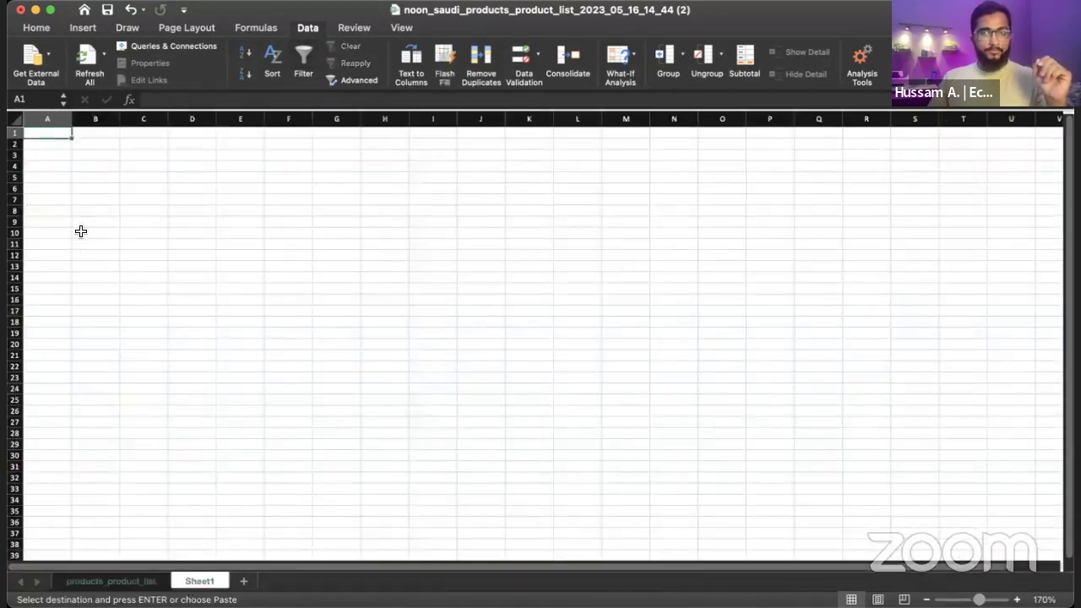
{"action": "key", "text": "super+v"}
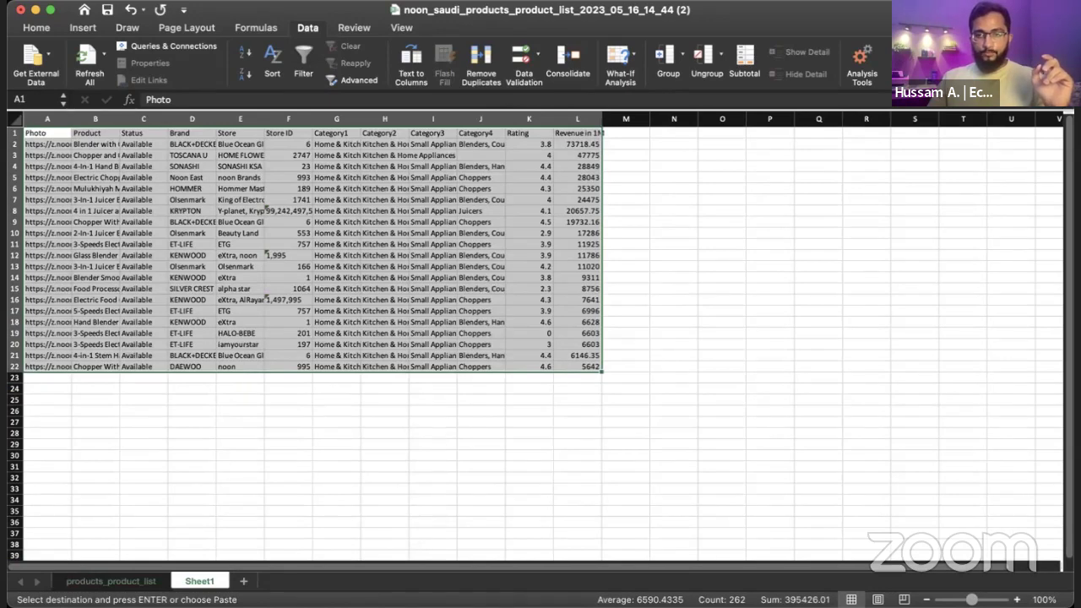
{"action": "scroll", "coordinate": [972, 351], "scroll_direction": "up", "scroll_amount": 5}
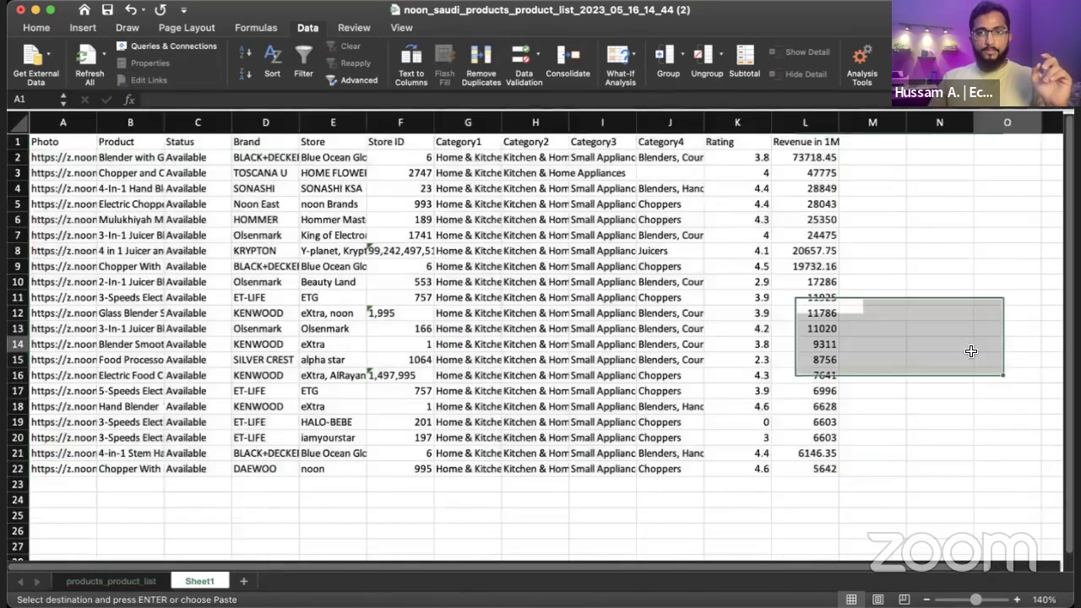
{"action": "left_click", "coordinate": [973, 348]}
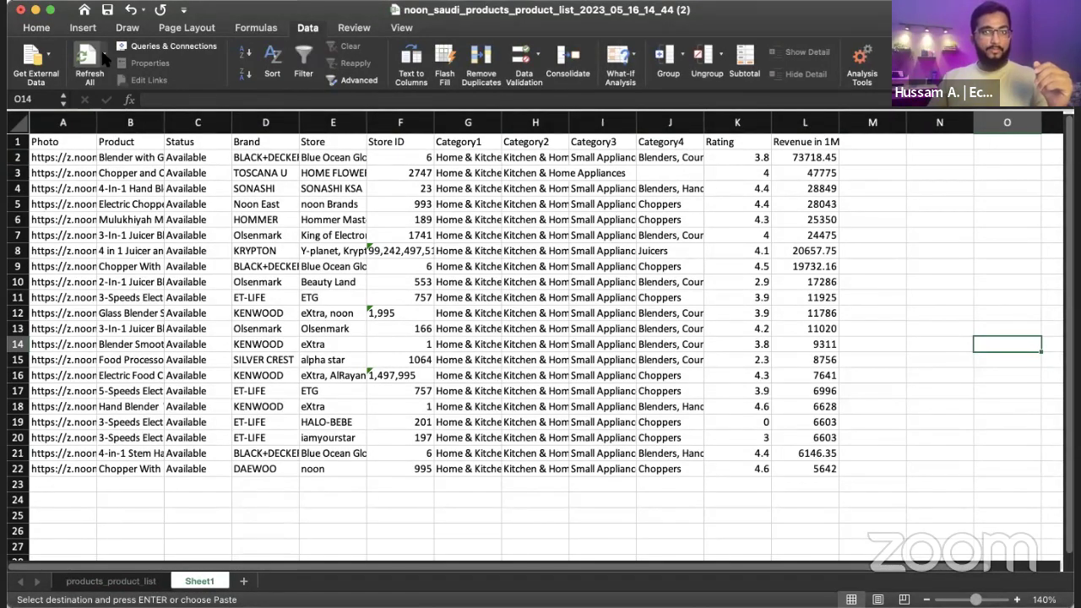
- Create a PivotTable from Sheet1!$A$1:$L$22 and place it on the same sheet at cell A25
{"action": "left_click", "coordinate": [83, 27]}
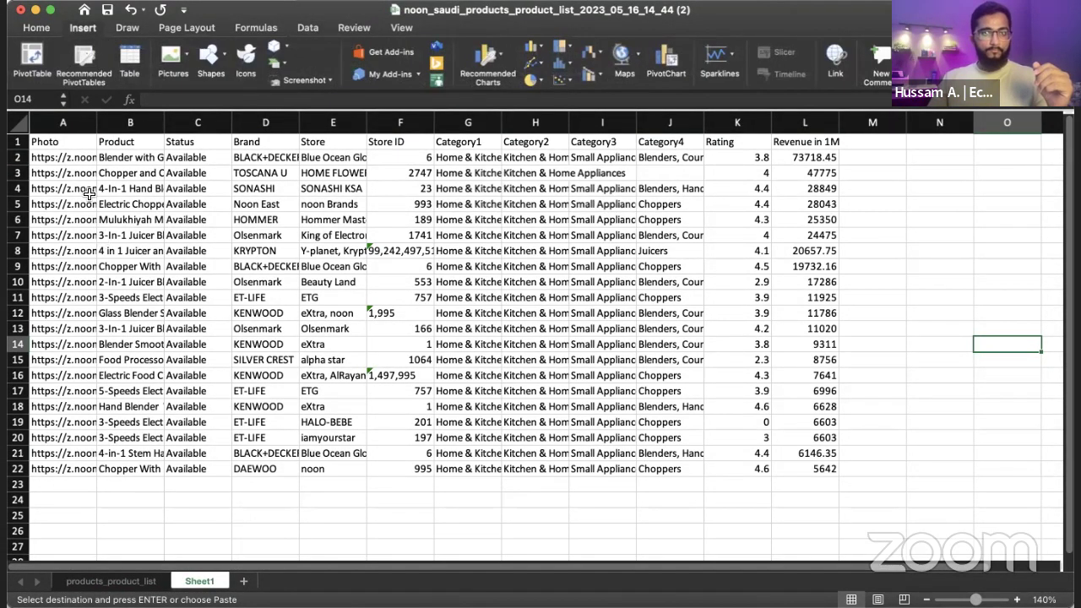
{"action": "left_click", "coordinate": [31, 59]}
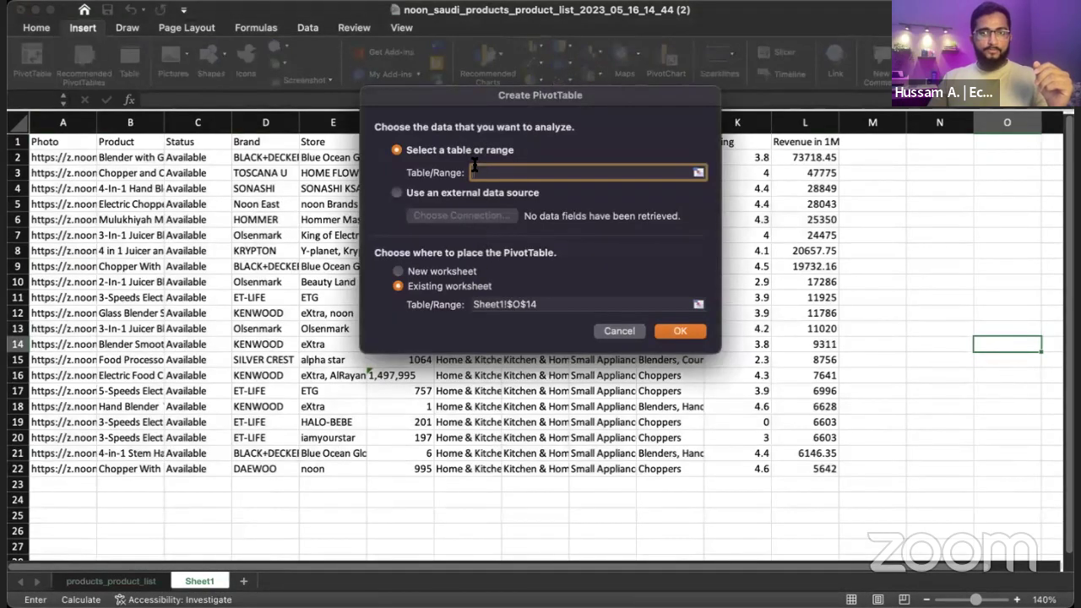
{"action": "left_click", "coordinate": [697, 172]}
{"action": "left_click_drag", "start_coordinate": [41, 142], "coordinate": [827, 468]}
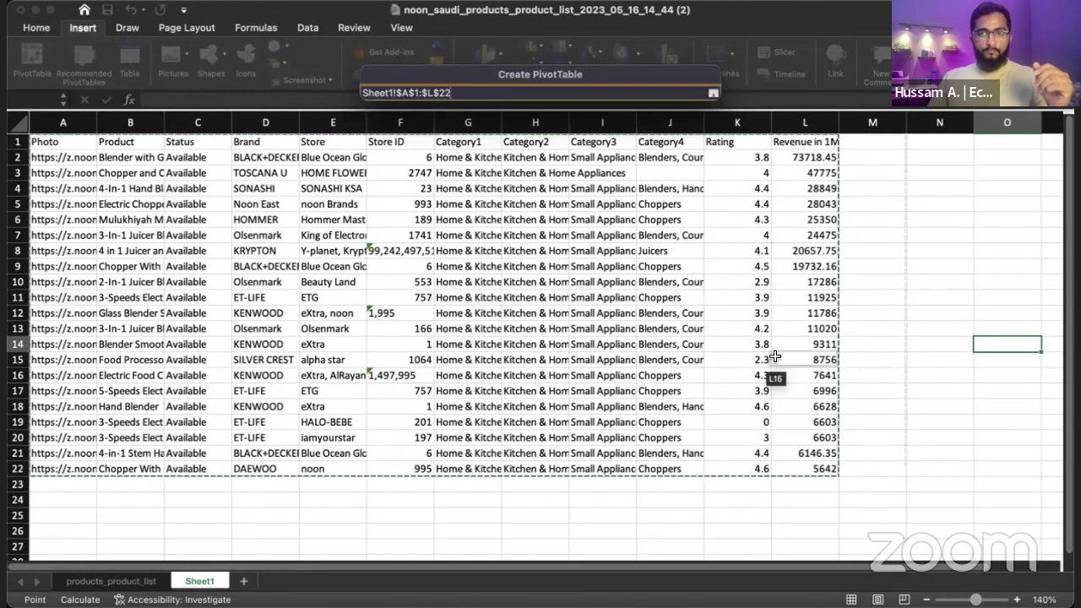
{"action": "key", "text": "Return"}
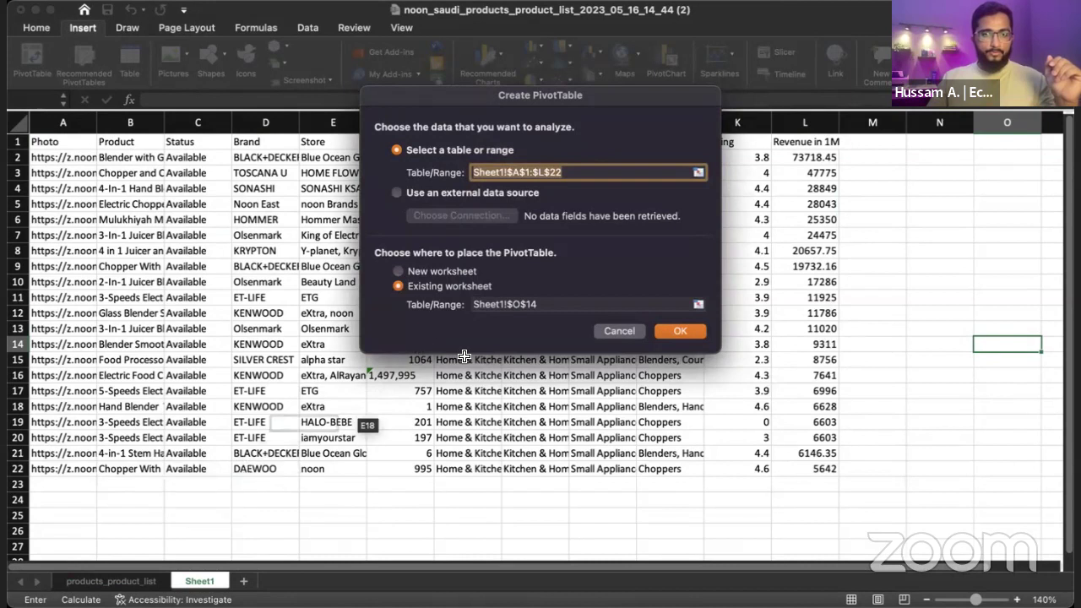
{"action": "left_click", "coordinate": [509, 307]}
{"action": "left_click_drag", "start_coordinate": [581, 305], "coordinate": [473, 305]}
{"action": "key", "text": "BackSpace"}
{"action": "left_click", "coordinate": [84, 516]}
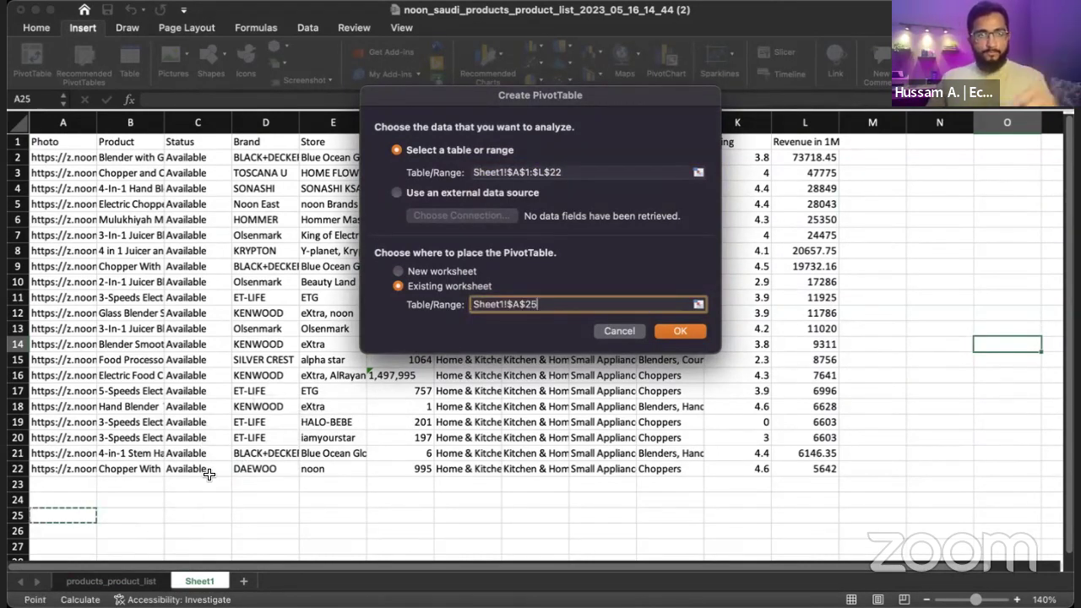
{"action": "left_click", "coordinate": [681, 332]}
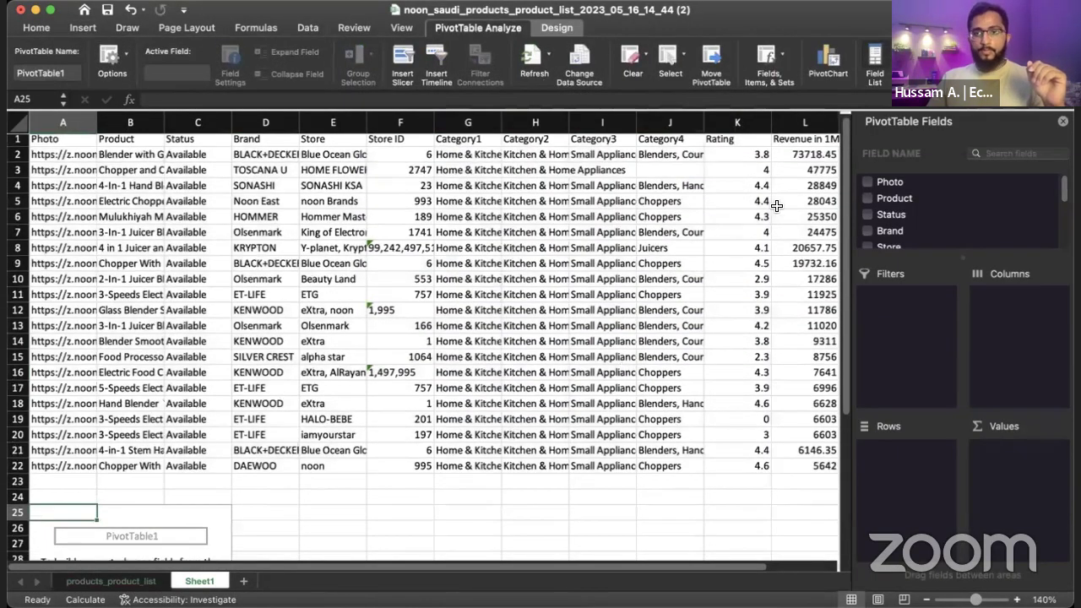
- Add Product as the PivotTable's rows and Revenue in 1M as its summed values
{"action": "left_click", "coordinate": [882, 199]}
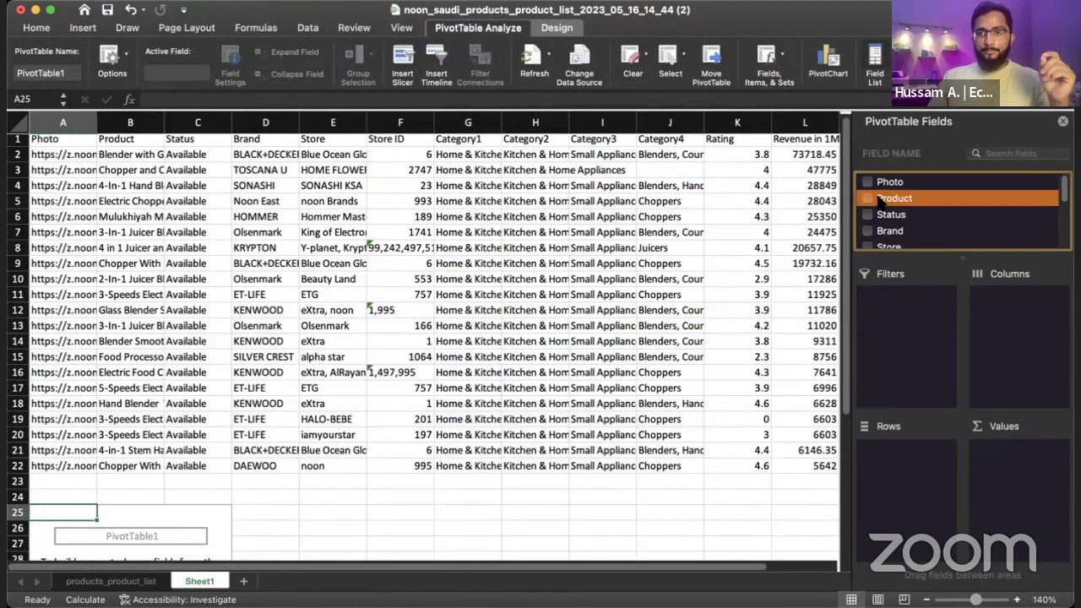
{"action": "left_click", "coordinate": [883, 201]}
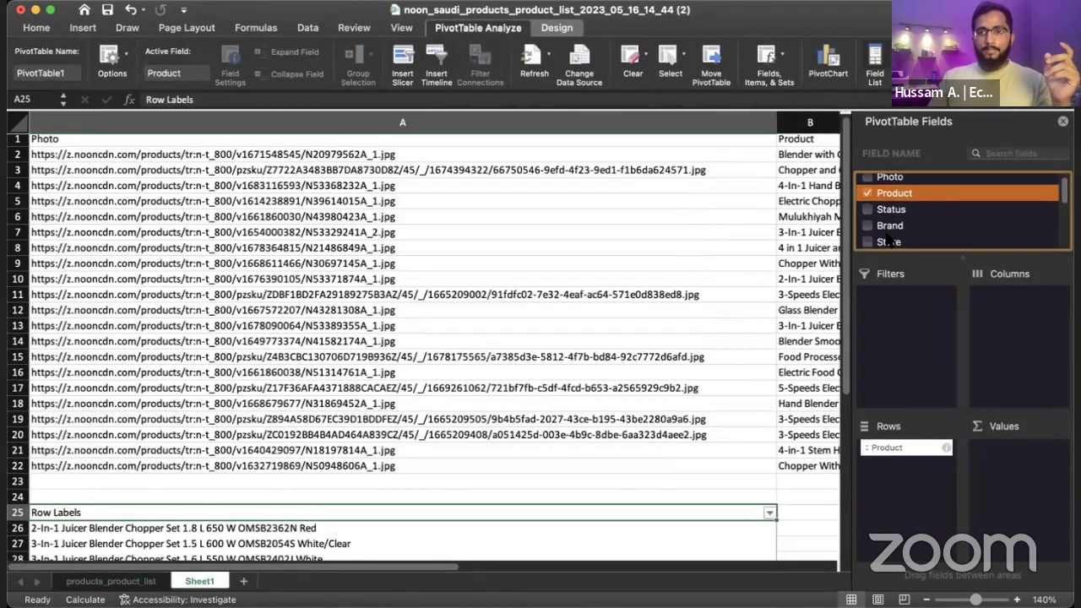
{"action": "scroll", "coordinate": [888, 228], "scroll_direction": "down", "scroll_amount": 4}
{"action": "left_click", "coordinate": [870, 242]}
{"action": "scroll", "coordinate": [580, 456], "scroll_direction": "down", "scroll_amount": 5}
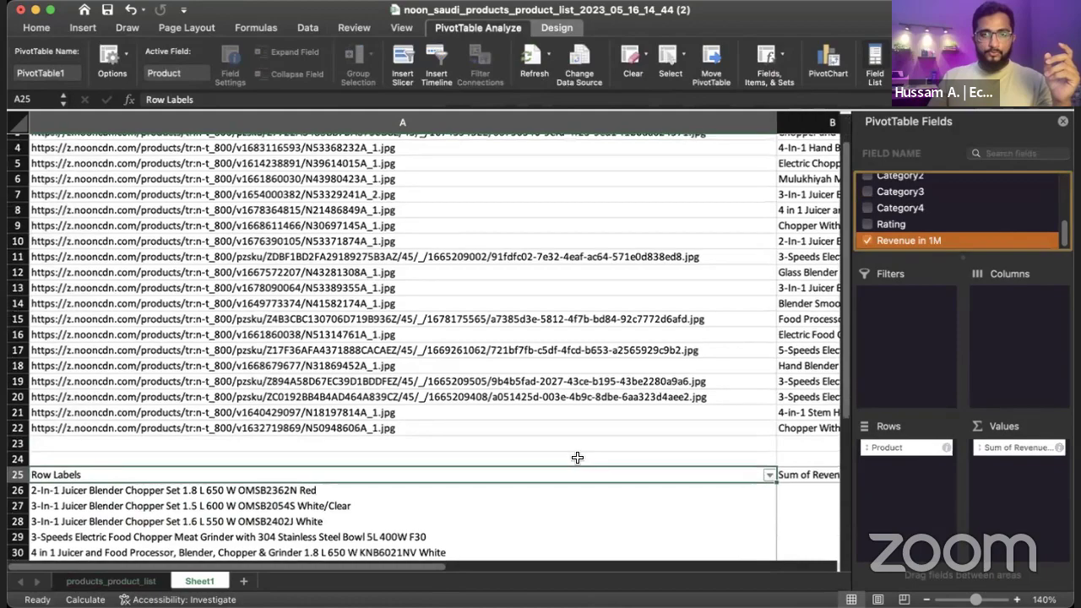
{"action": "left_click_drag", "start_coordinate": [410, 577], "coordinate": [506, 577]}
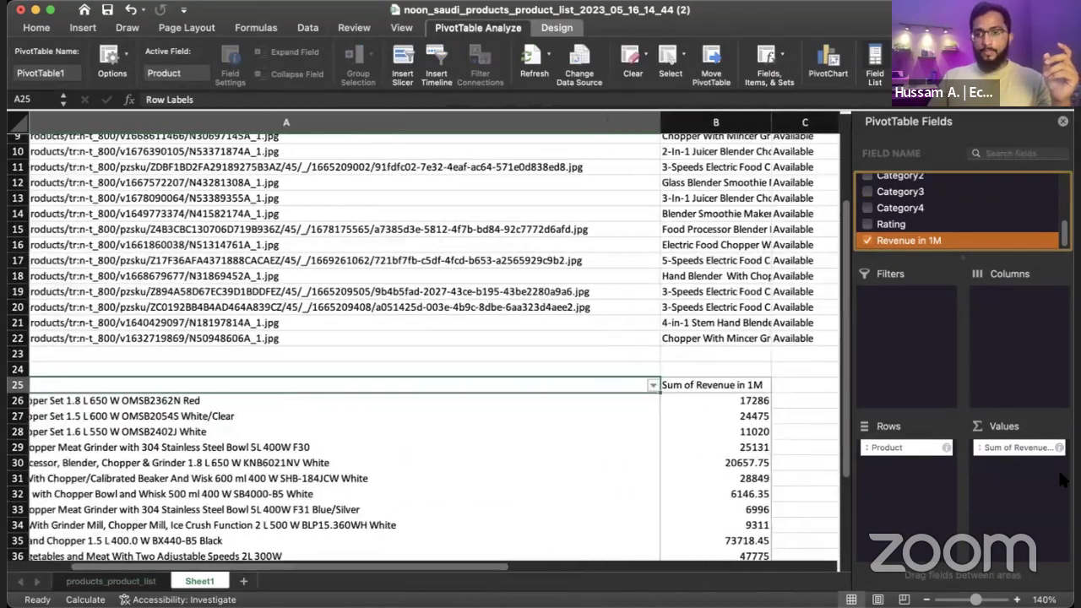
- Show the PivotTable's Sum of Revenue in 1M values as % of Grand Total
{"action": "left_click", "coordinate": [1041, 451]}
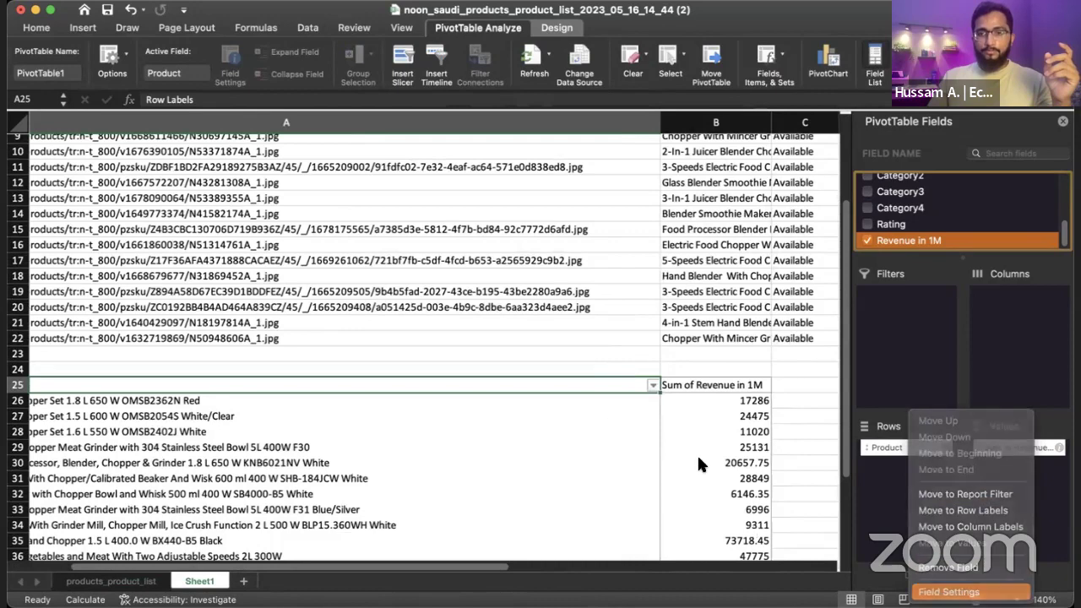
{"action": "left_click", "coordinate": [984, 589]}
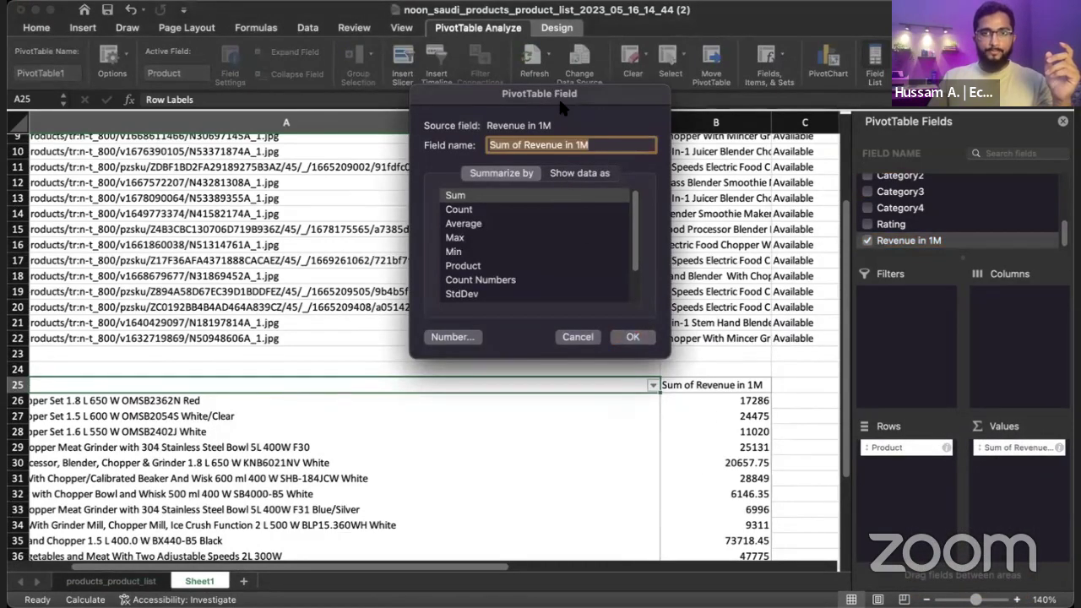
{"action": "left_click", "coordinate": [581, 177]}
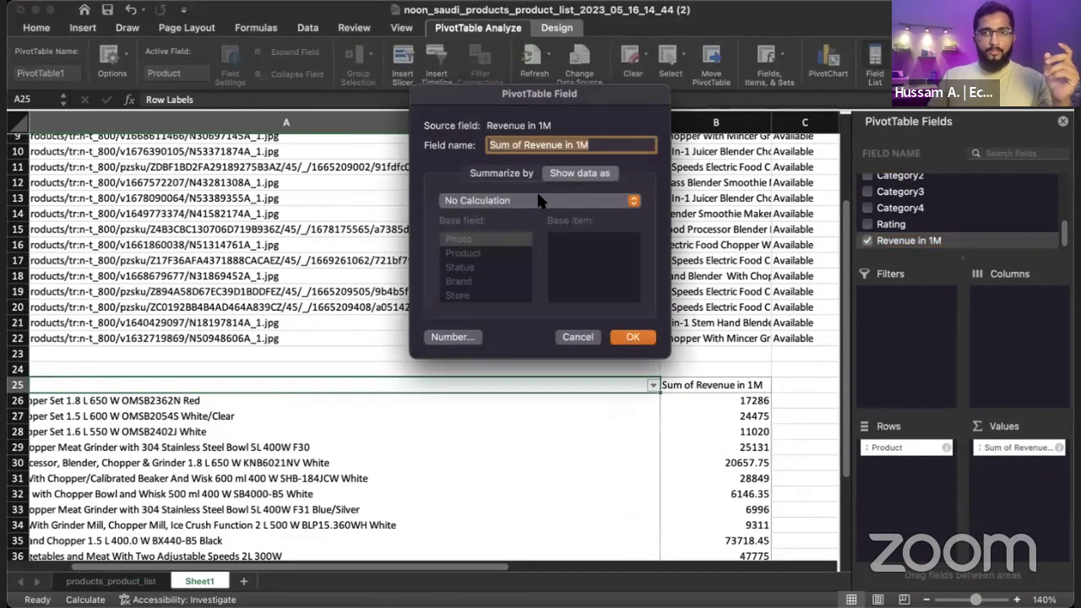
{"action": "left_click", "coordinate": [541, 200]}
{"action": "left_click", "coordinate": [591, 319]}
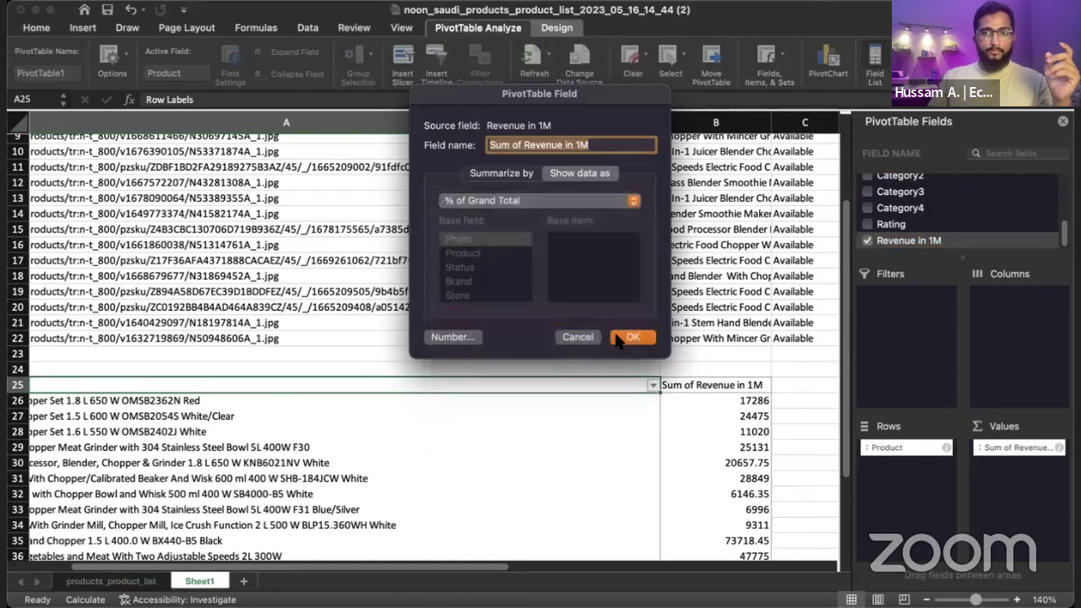
{"action": "left_click", "coordinate": [632, 337]}
- Examine each chopper product's share of total revenue in the PivotTable, comparing the two largest shares with the rest
{"action": "scroll", "coordinate": [609, 331], "scroll_direction": "down", "scroll_amount": 5}
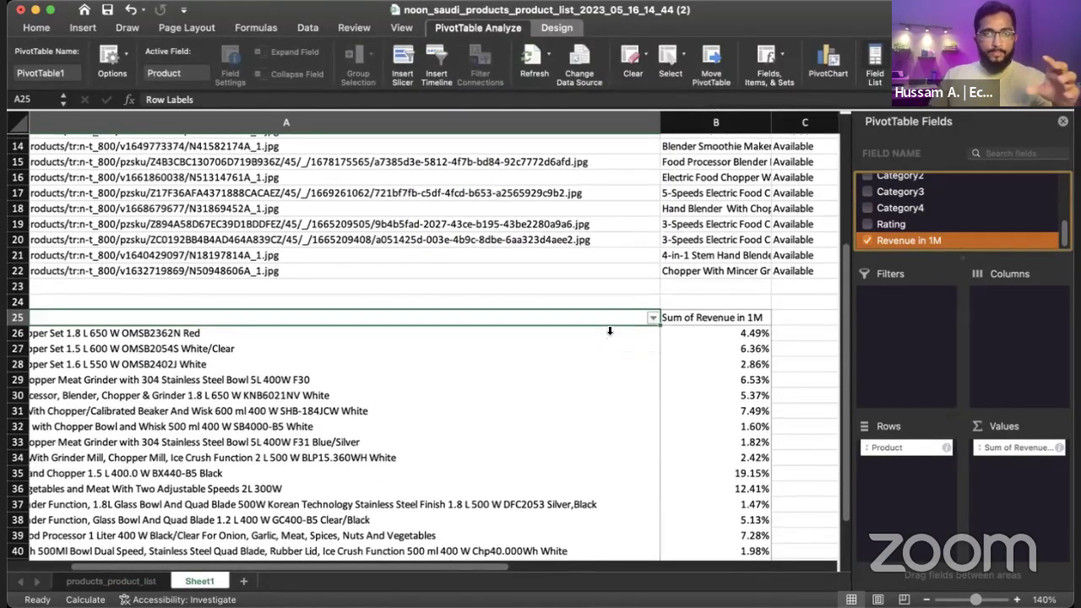
{"action": "scroll", "coordinate": [610, 332], "scroll_direction": "down", "scroll_amount": 1}
{"action": "left_click_drag", "start_coordinate": [731, 295], "coordinate": [743, 537]}
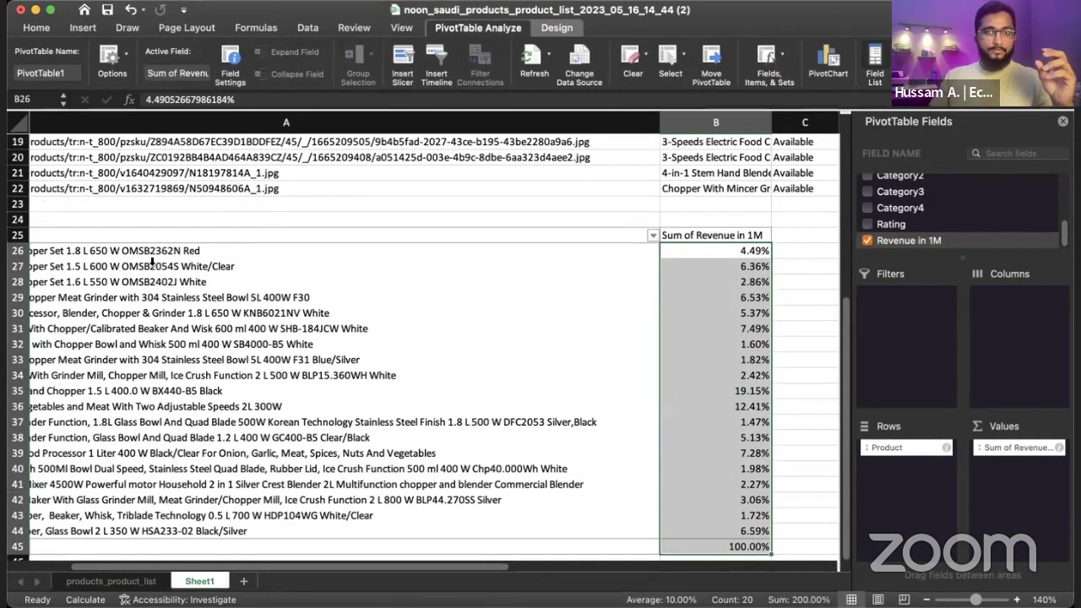
{"action": "left_click_drag", "start_coordinate": [725, 394], "coordinate": [725, 410]}
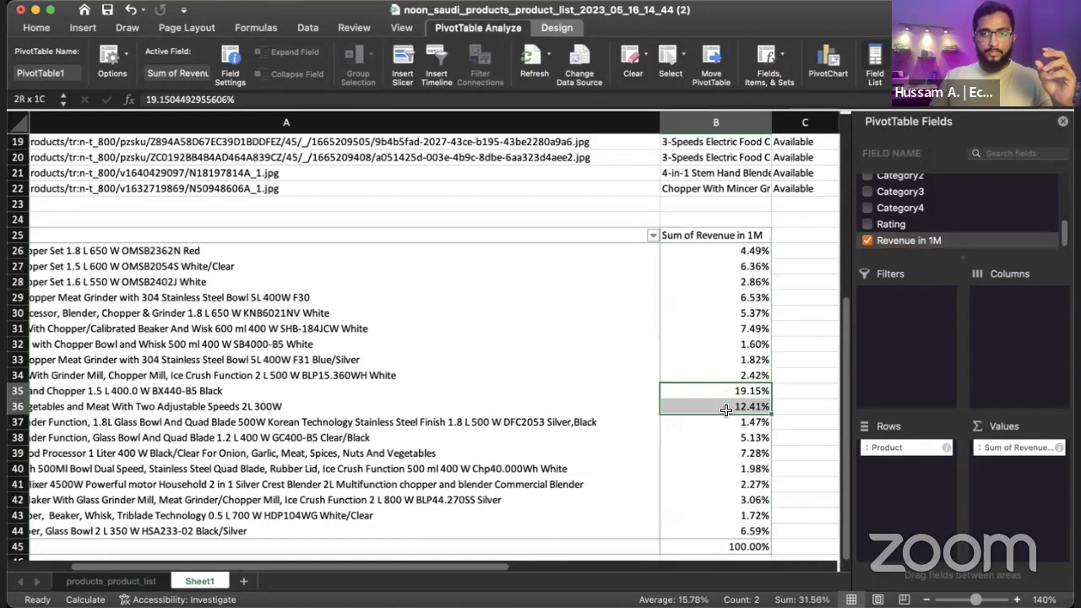
{"action": "left_click_drag", "start_coordinate": [644, 410], "coordinate": [67, 408]}
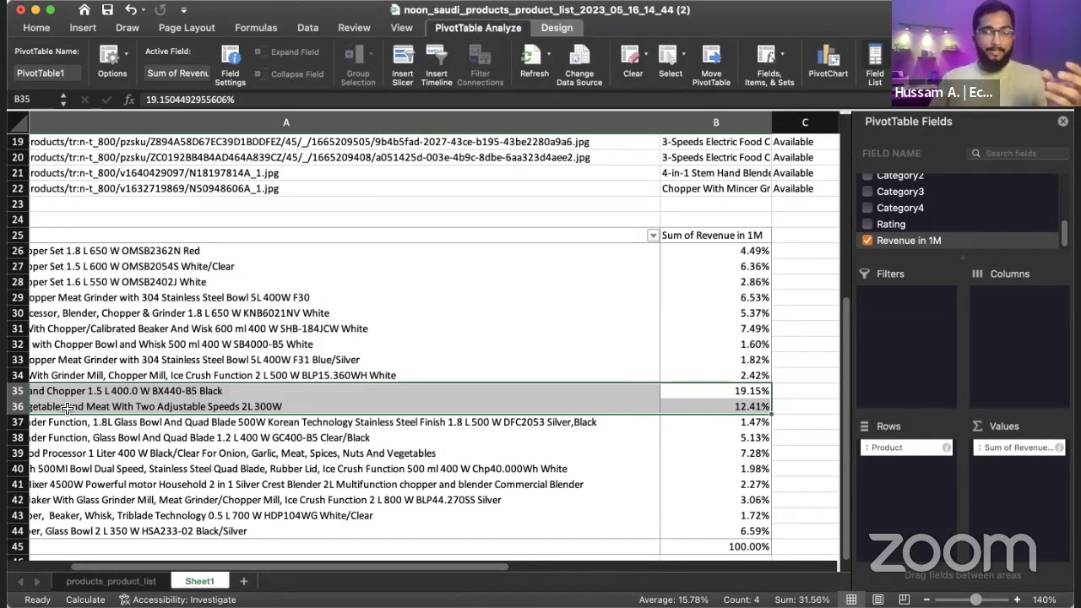
{"action": "left_click", "coordinate": [210, 247]}
{"action": "left_click", "coordinate": [207, 317]}
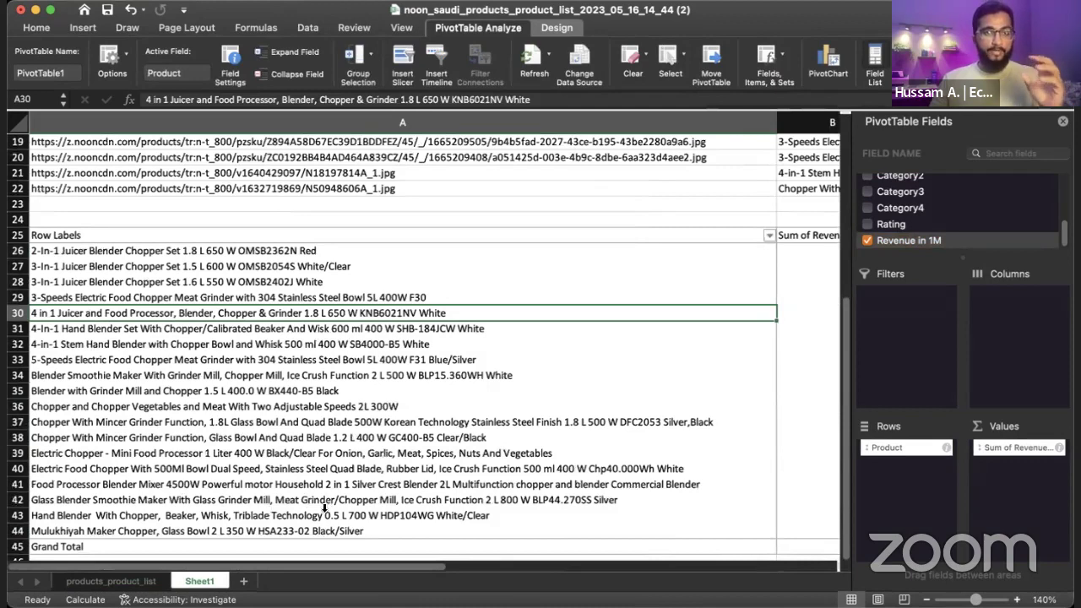
- Return to the products_product_list sheet, switch back to Sellscreen in the browser and close the category picker
{"action": "left_click", "coordinate": [150, 583]}
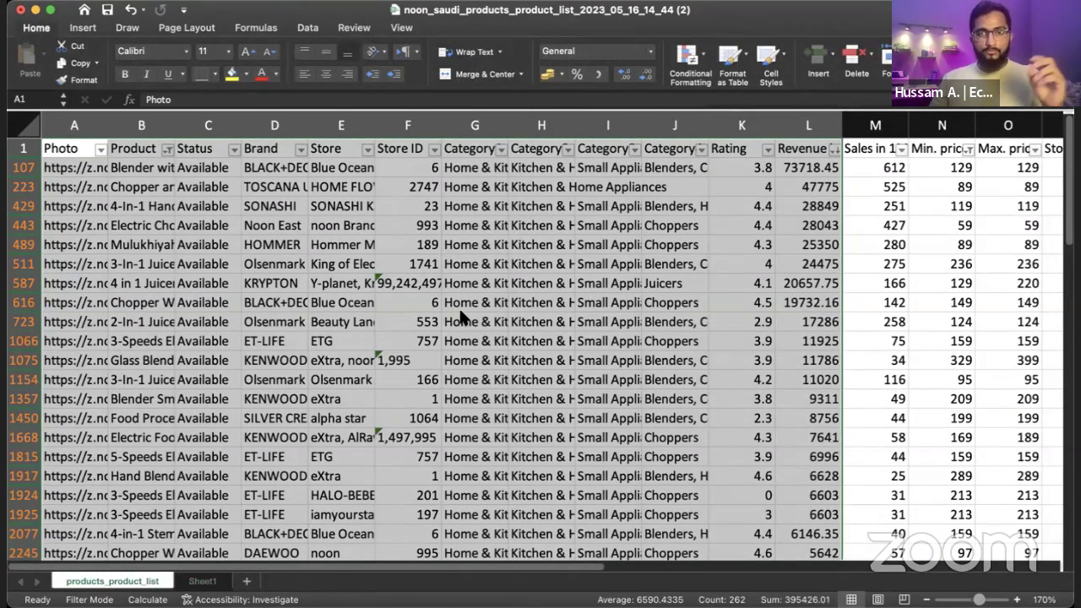
{"action": "key", "text": "super+Tab"}
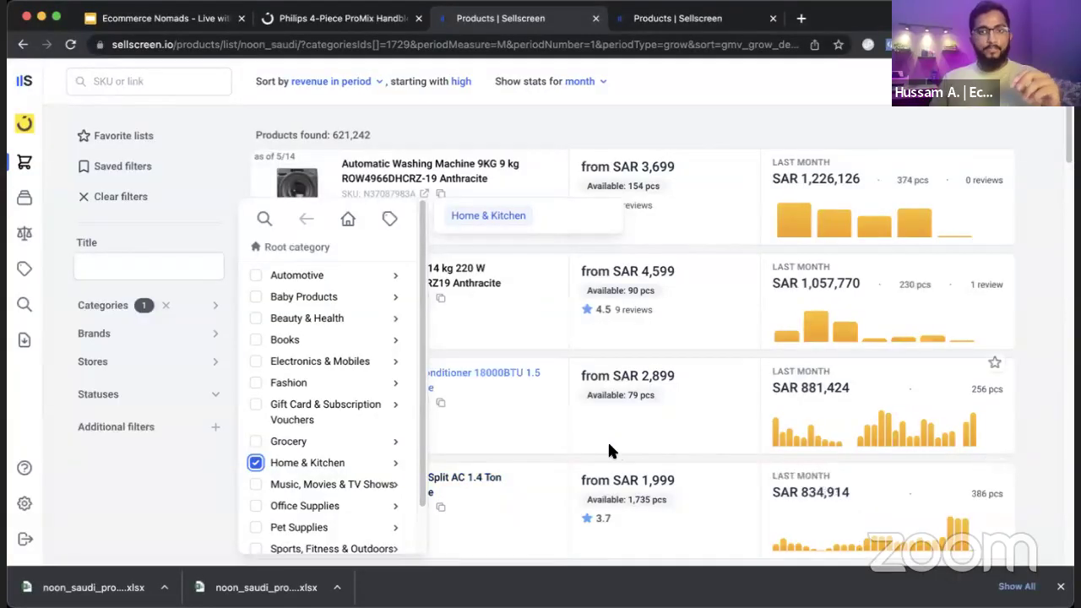
{"action": "left_click", "coordinate": [1032, 179]}
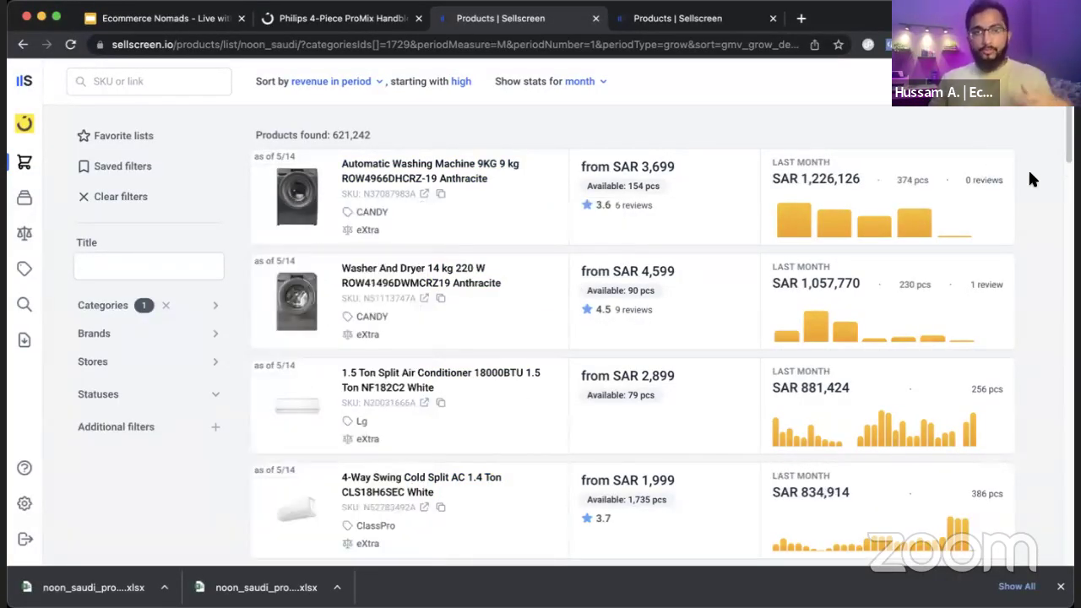